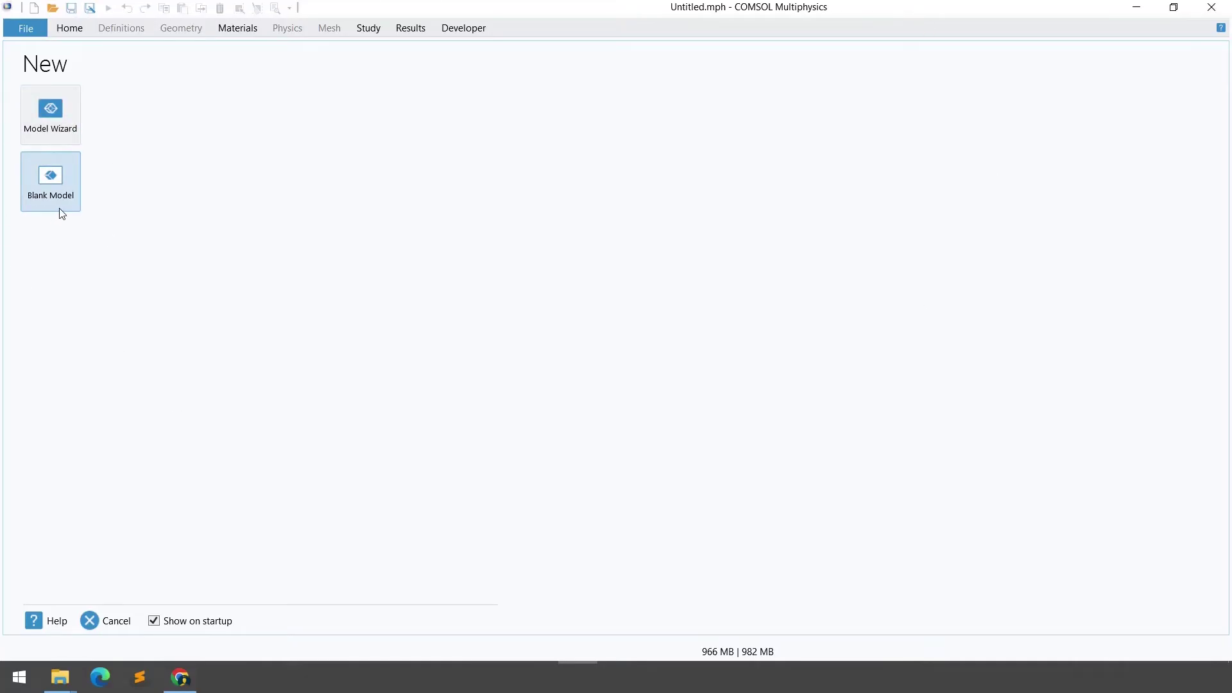
Step: Start a blank model and add a 2D component to it
{"action": "left_click", "coordinate": [59, 131]}
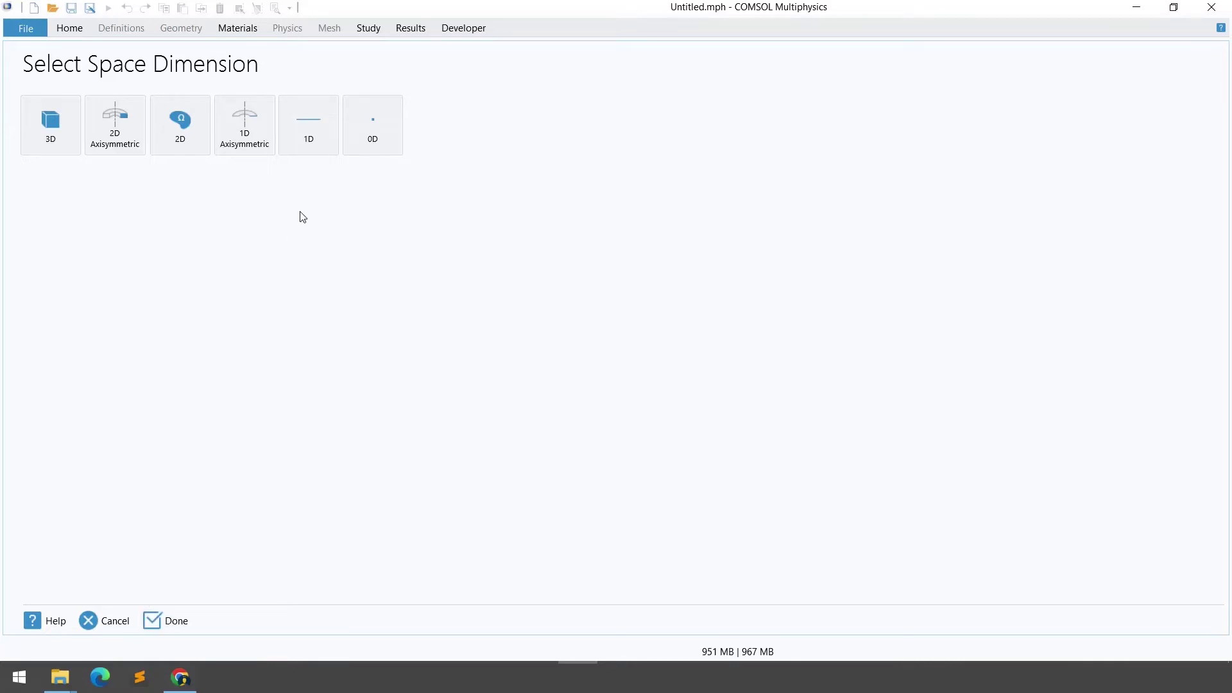
{"action": "left_click", "coordinate": [112, 618]}
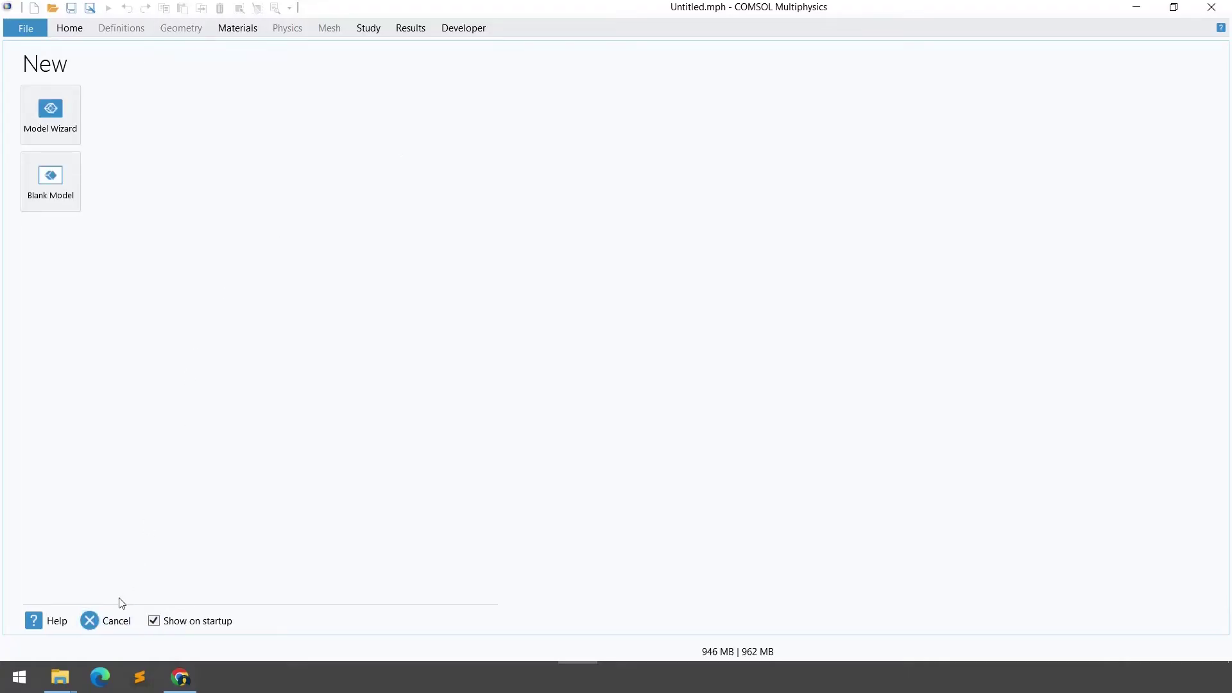
{"action": "left_click", "coordinate": [55, 178]}
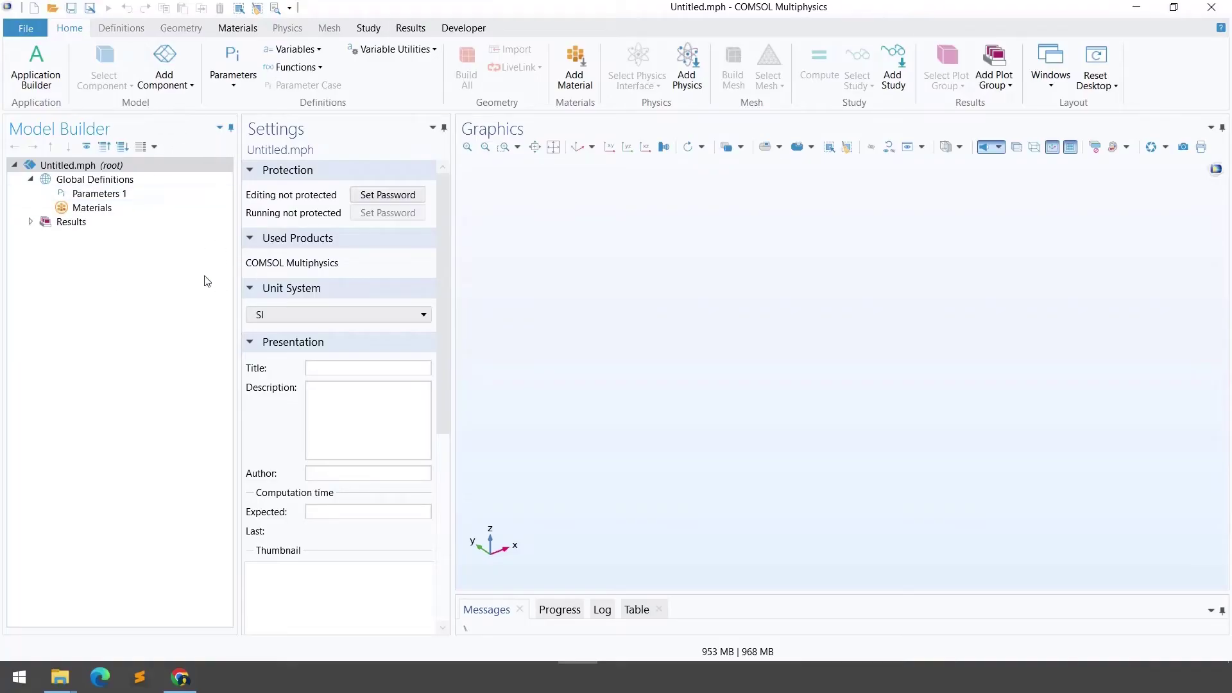
{"action": "left_click", "coordinate": [175, 86]}
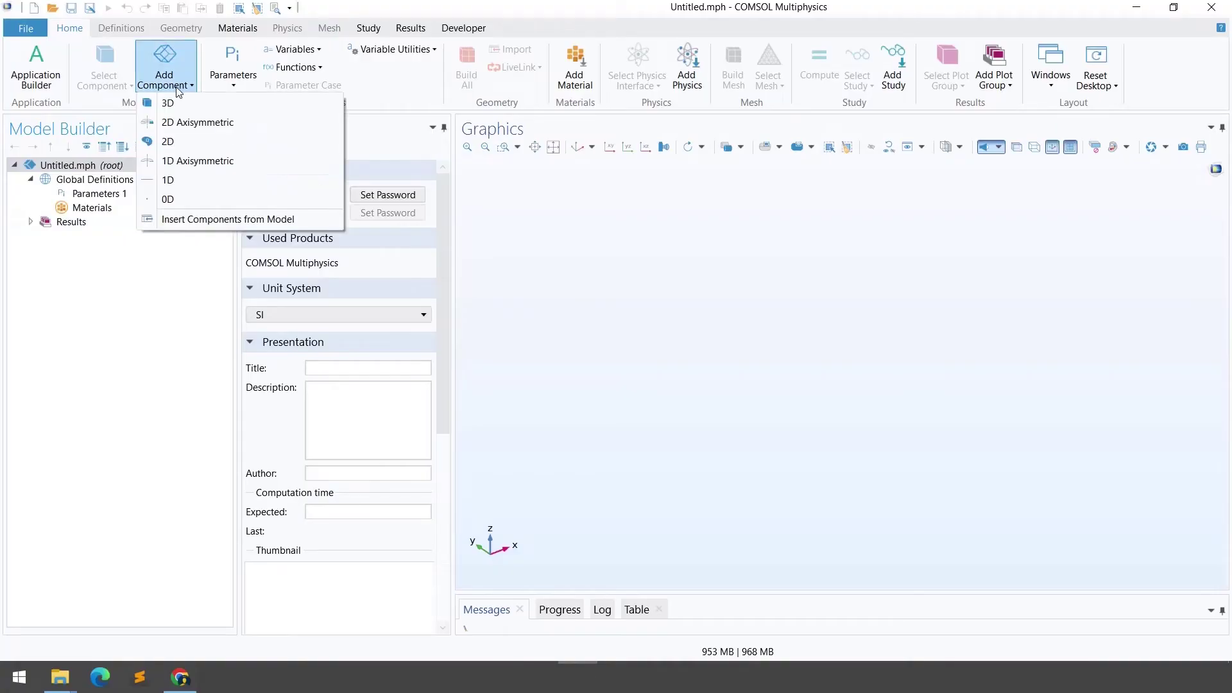
{"action": "left_click", "coordinate": [176, 142]}
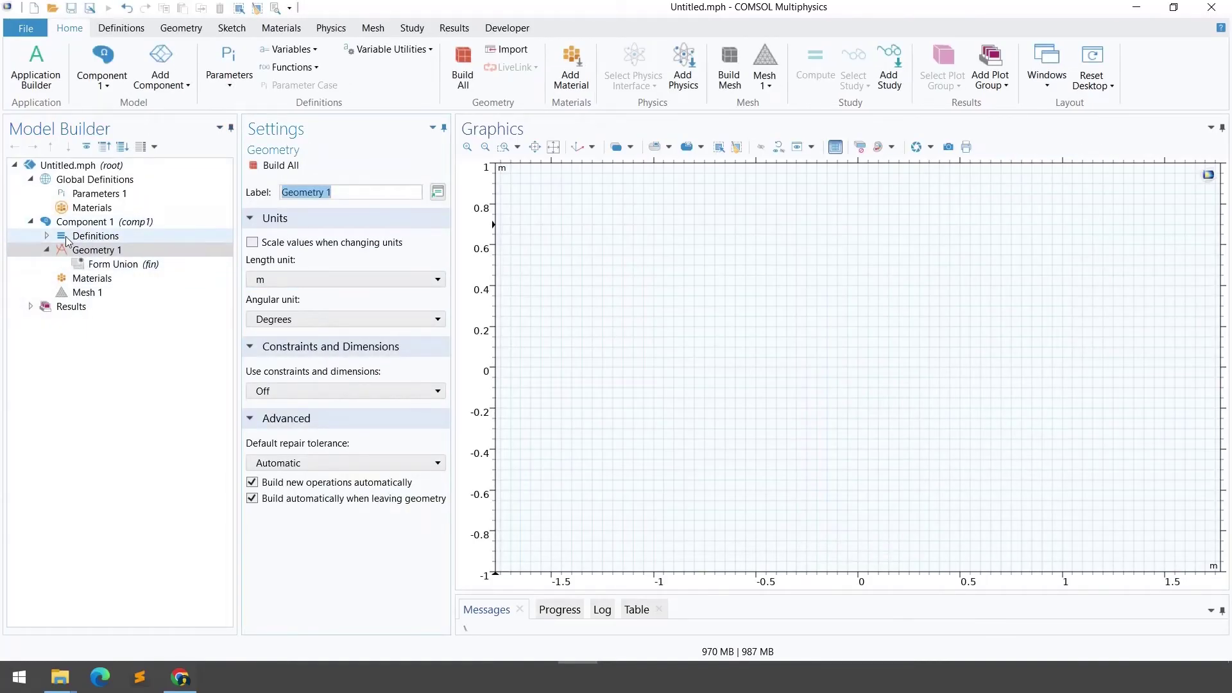
{"action": "left_click", "coordinate": [80, 249]}
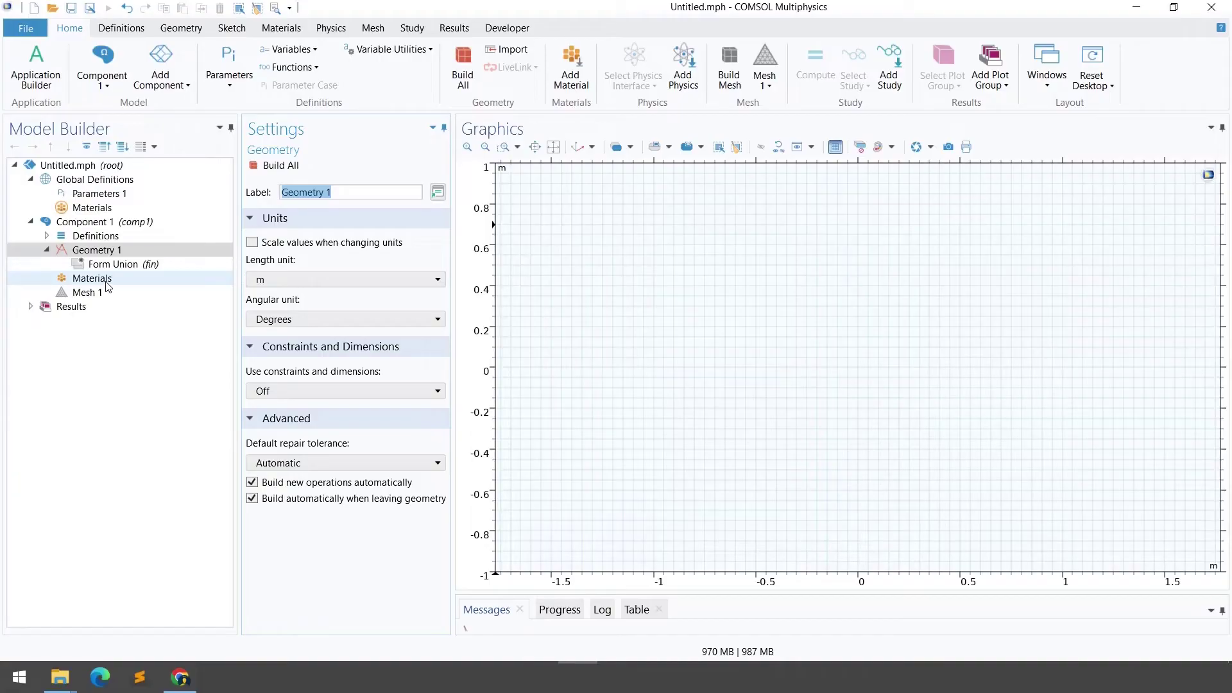
{"action": "left_click", "coordinate": [107, 252]}
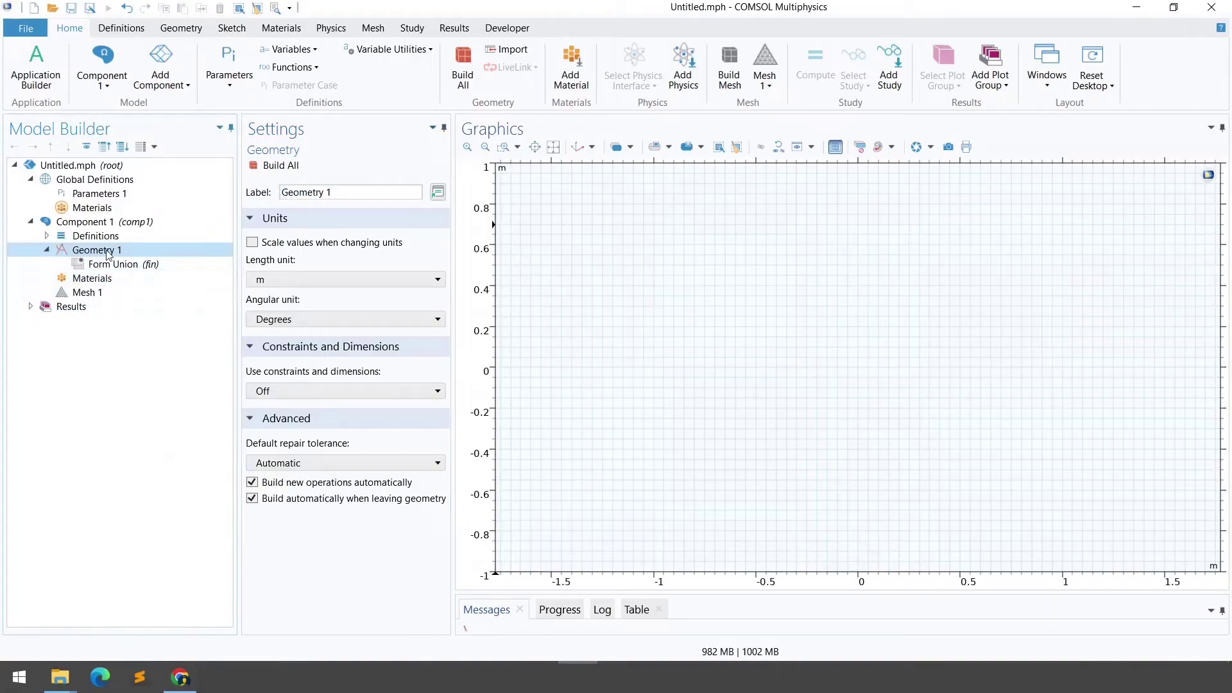
{"action": "right_click", "coordinate": [95, 251]}
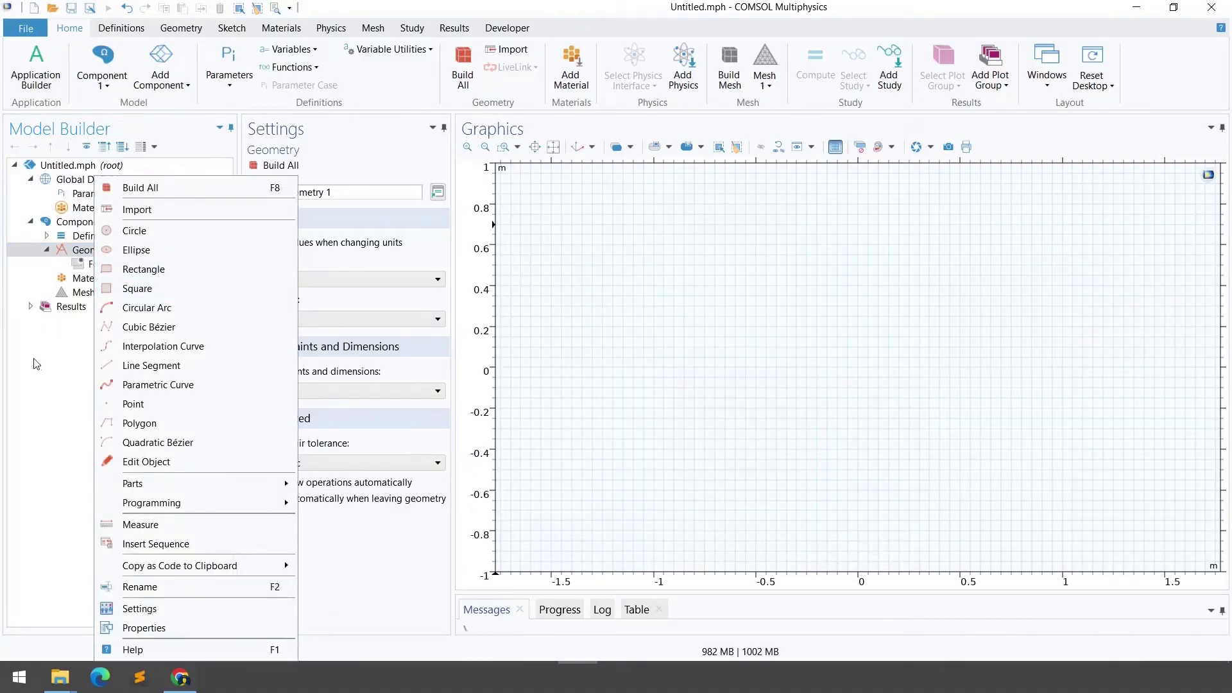
{"action": "left_click", "coordinate": [140, 188]}
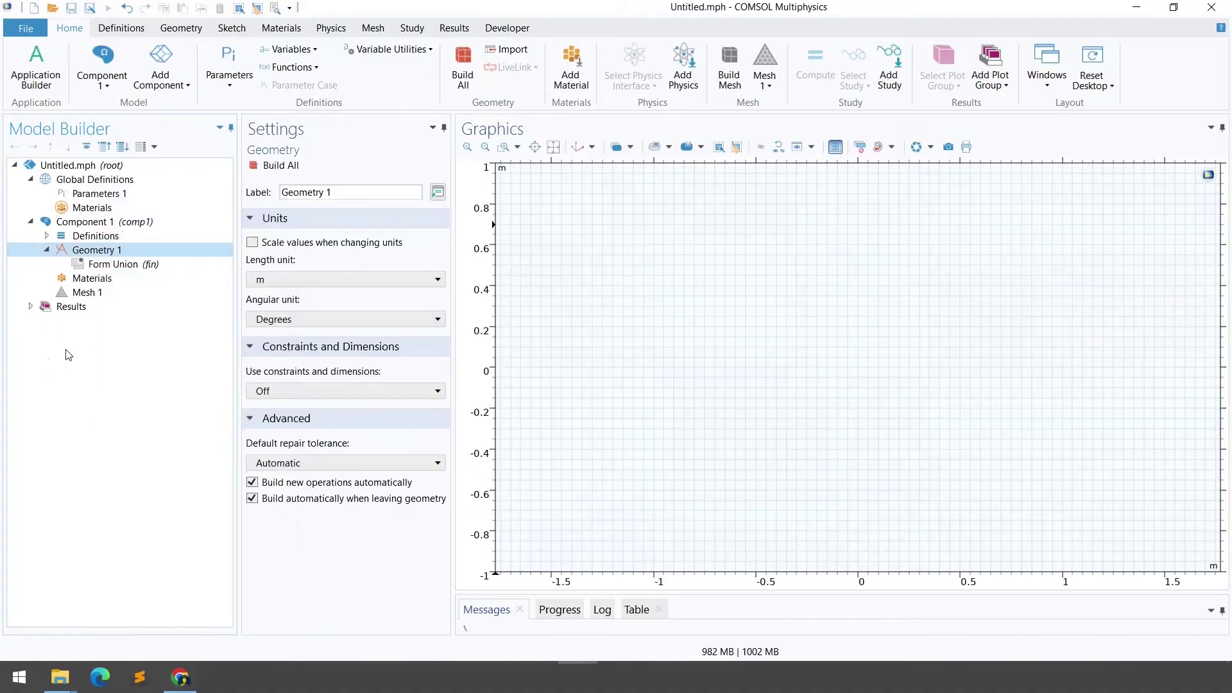
Step: Add a solid rectangle to Geometry 1, set its width to 10 m, and build the whole geometry
{"action": "left_click", "coordinate": [179, 36]}
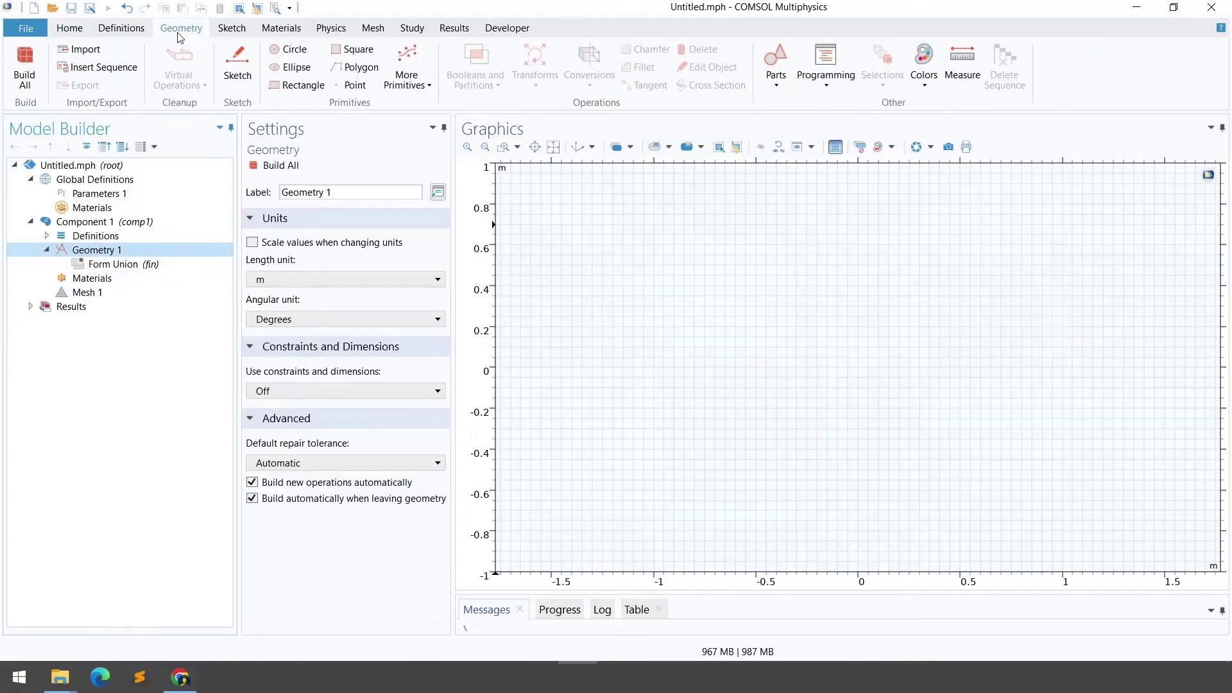
{"action": "left_click", "coordinate": [290, 96]}
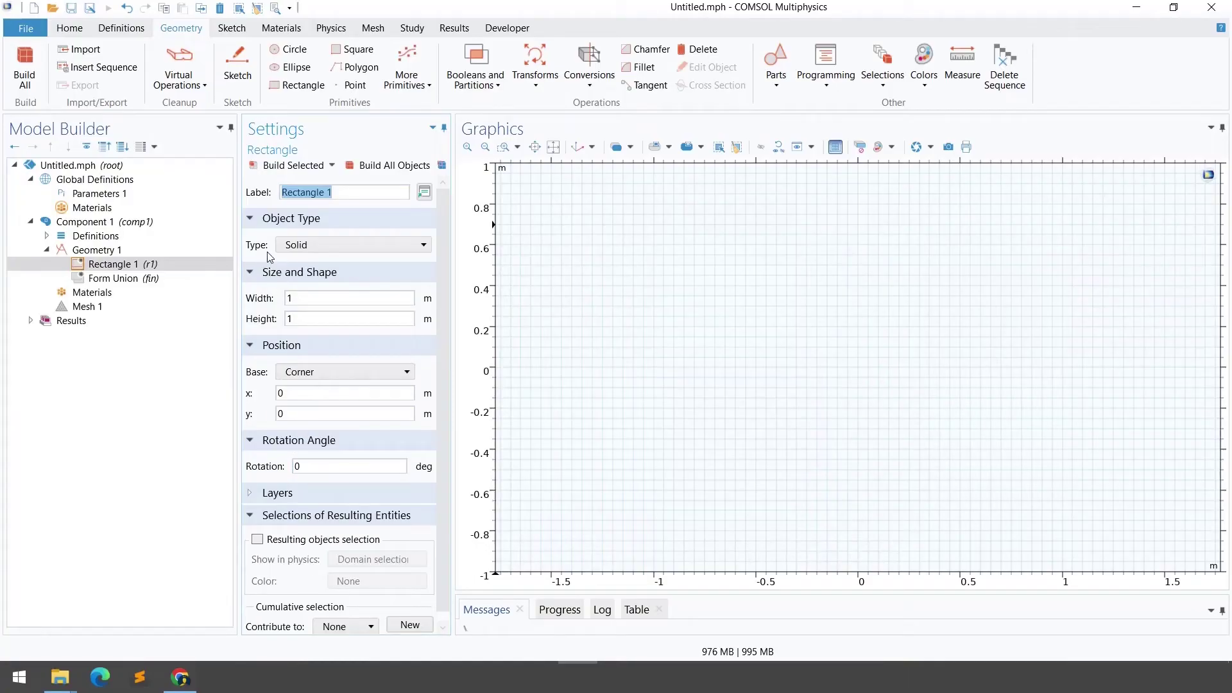
{"action": "left_click", "coordinate": [314, 246]}
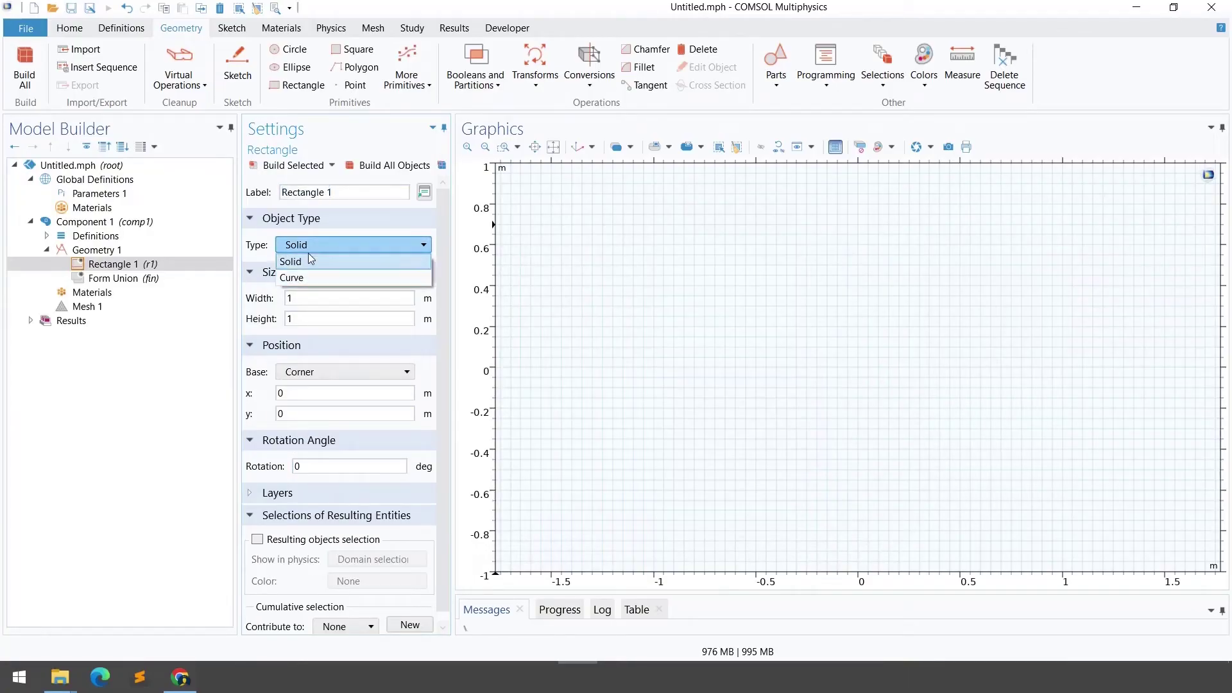
{"action": "left_click", "coordinate": [308, 263]}
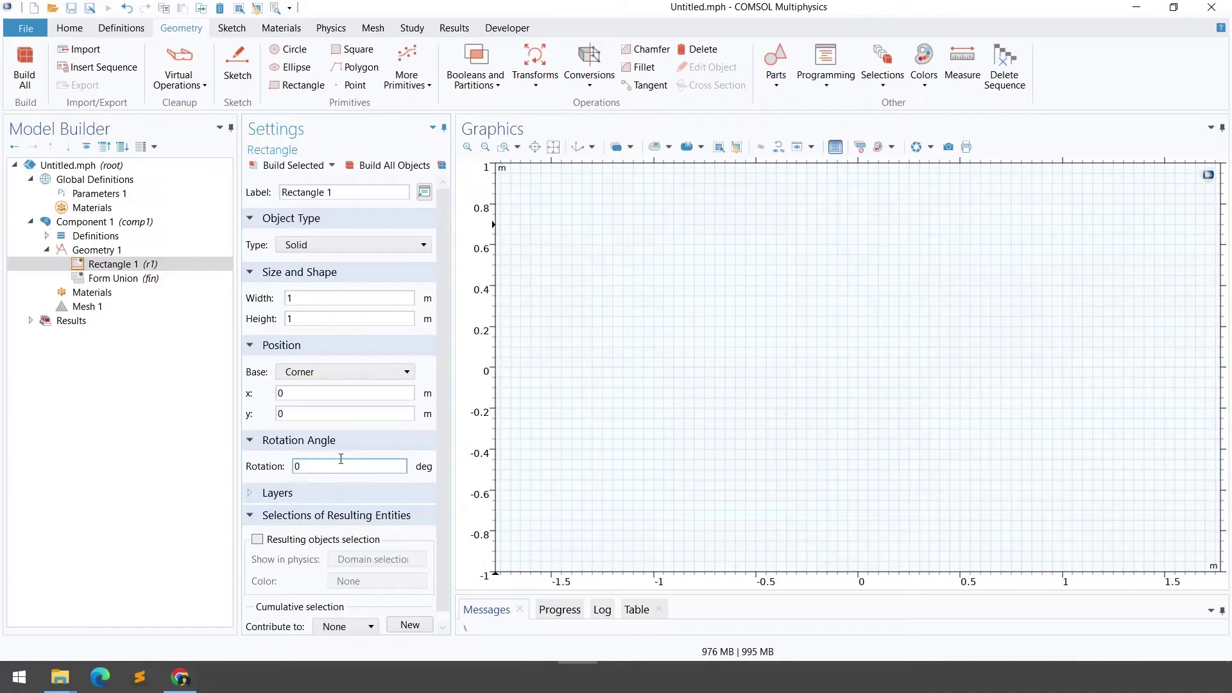
{"action": "left_click", "coordinate": [303, 299]}
{"action": "type", "text": "0"}
{"action": "left_click", "coordinate": [368, 168]}
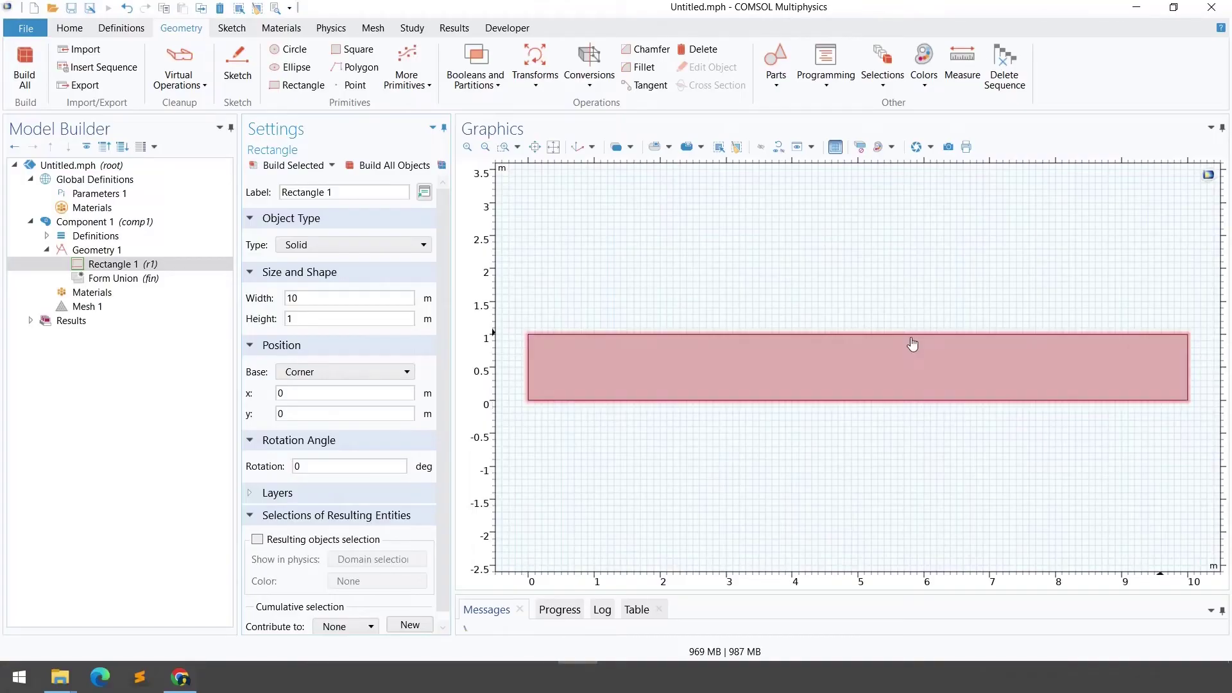
{"action": "left_click", "coordinate": [99, 252]}
{"action": "left_click", "coordinate": [276, 166]}
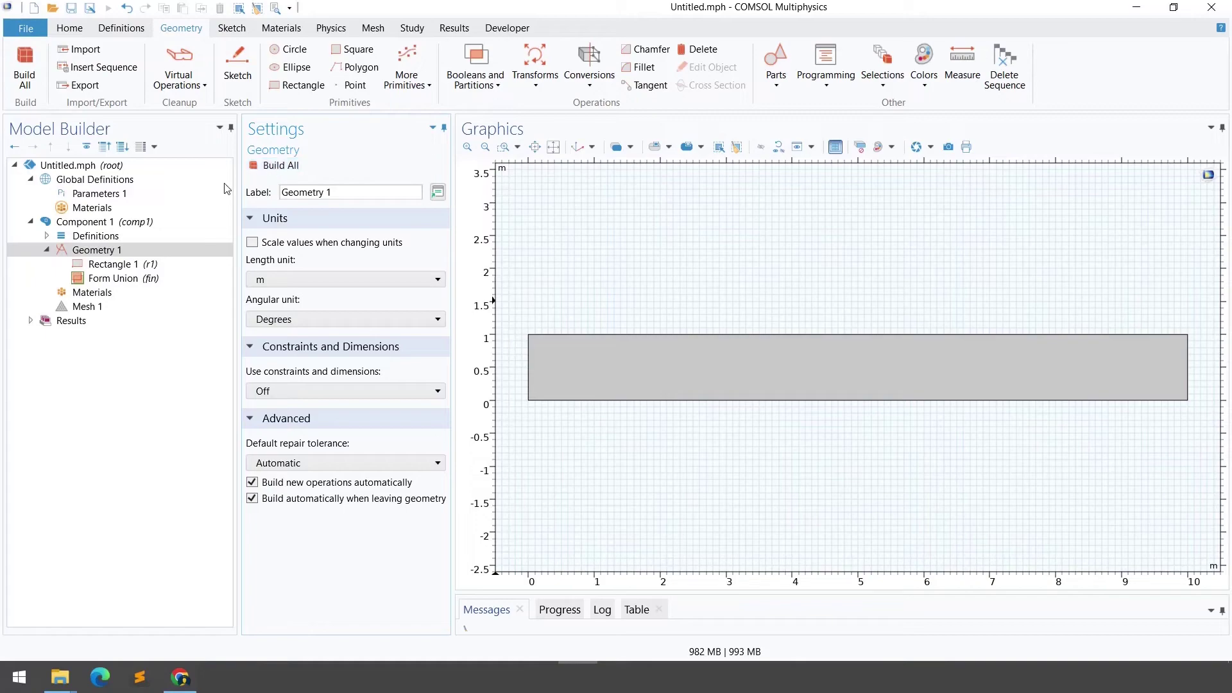
Step: Search the material library for "steel" to find a material for Component 1
{"action": "left_click", "coordinate": [105, 295]}
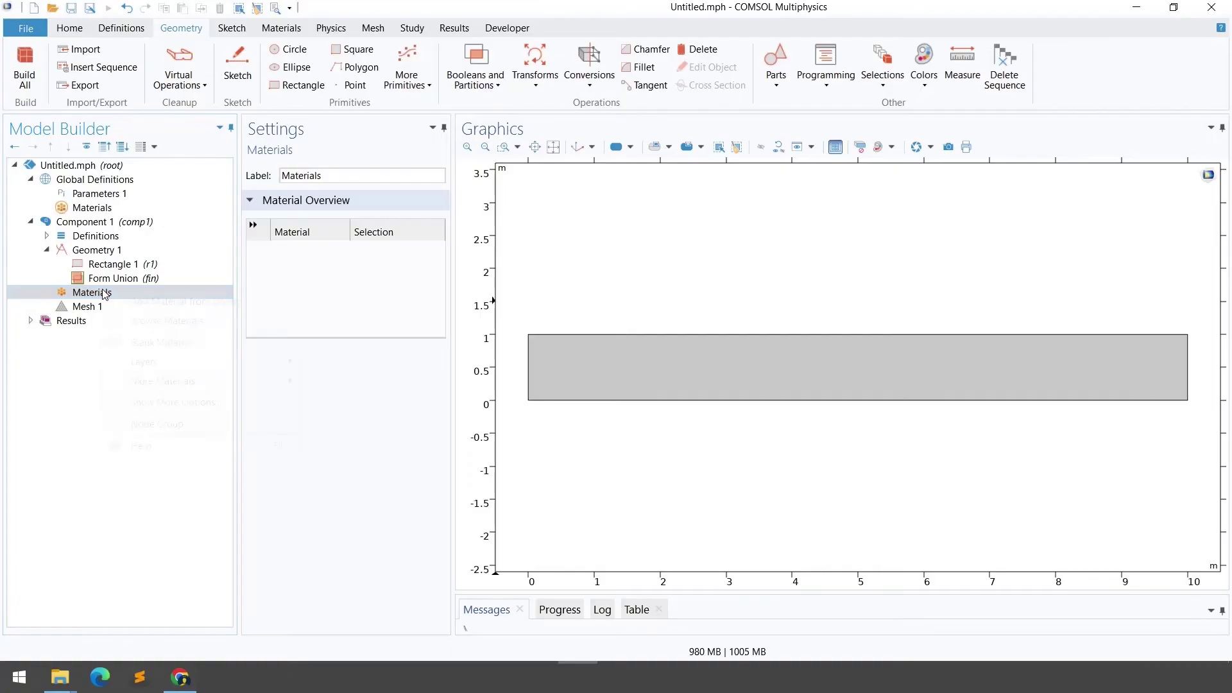
{"action": "right_click", "coordinate": [104, 293]}
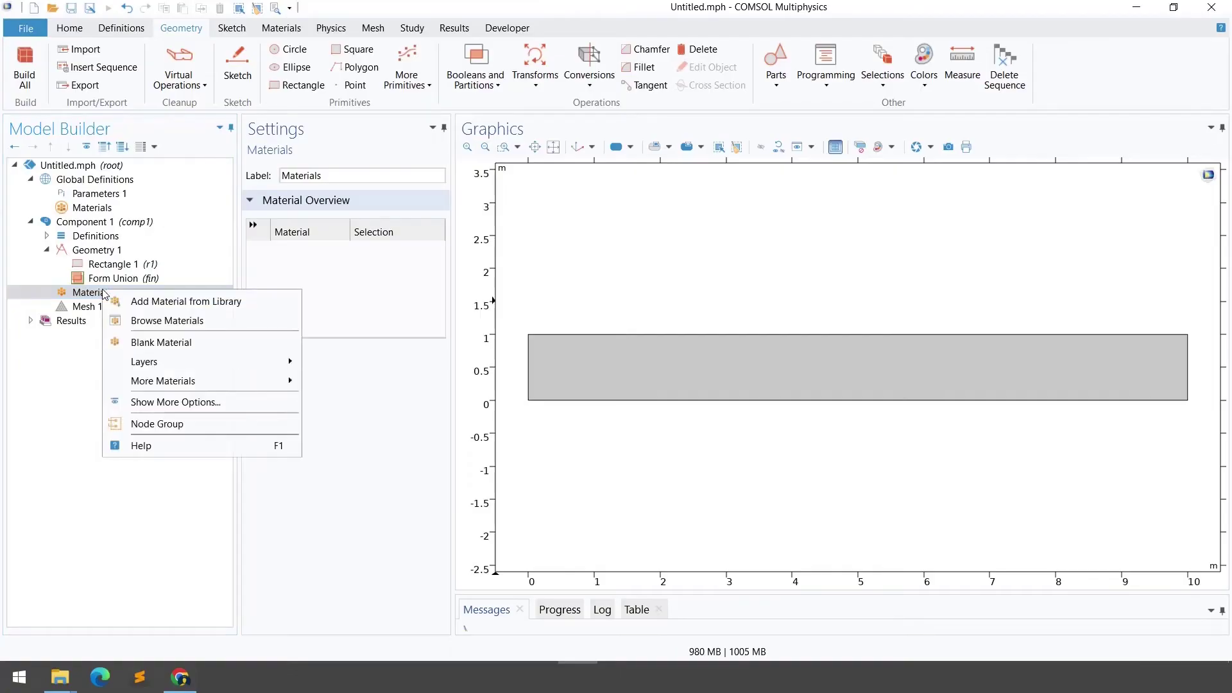
{"action": "left_click", "coordinate": [147, 302]}
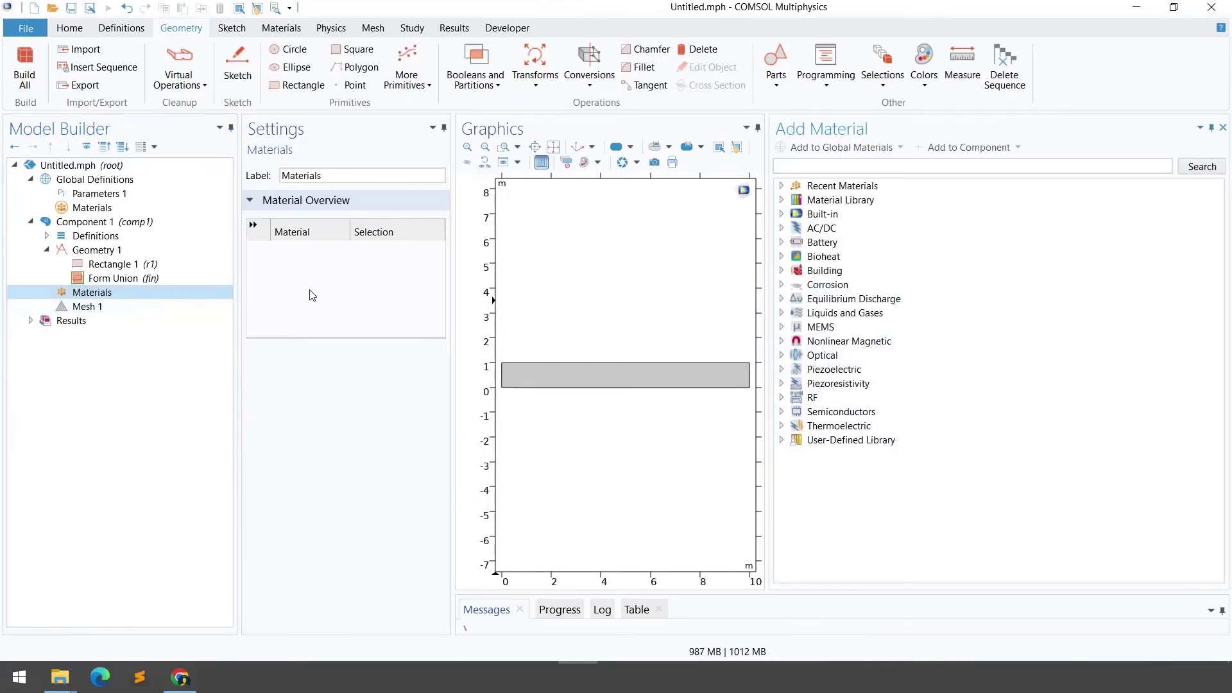
{"action": "left_click", "coordinate": [789, 170]}
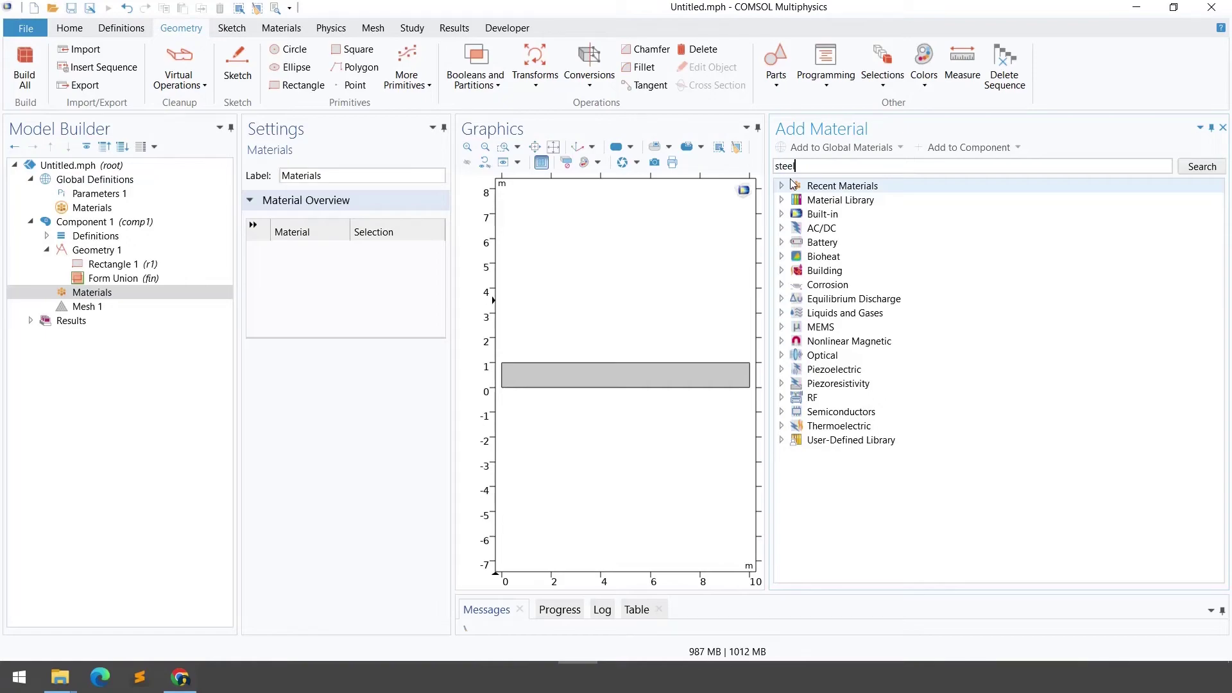
{"action": "left_click", "coordinate": [1196, 171]}
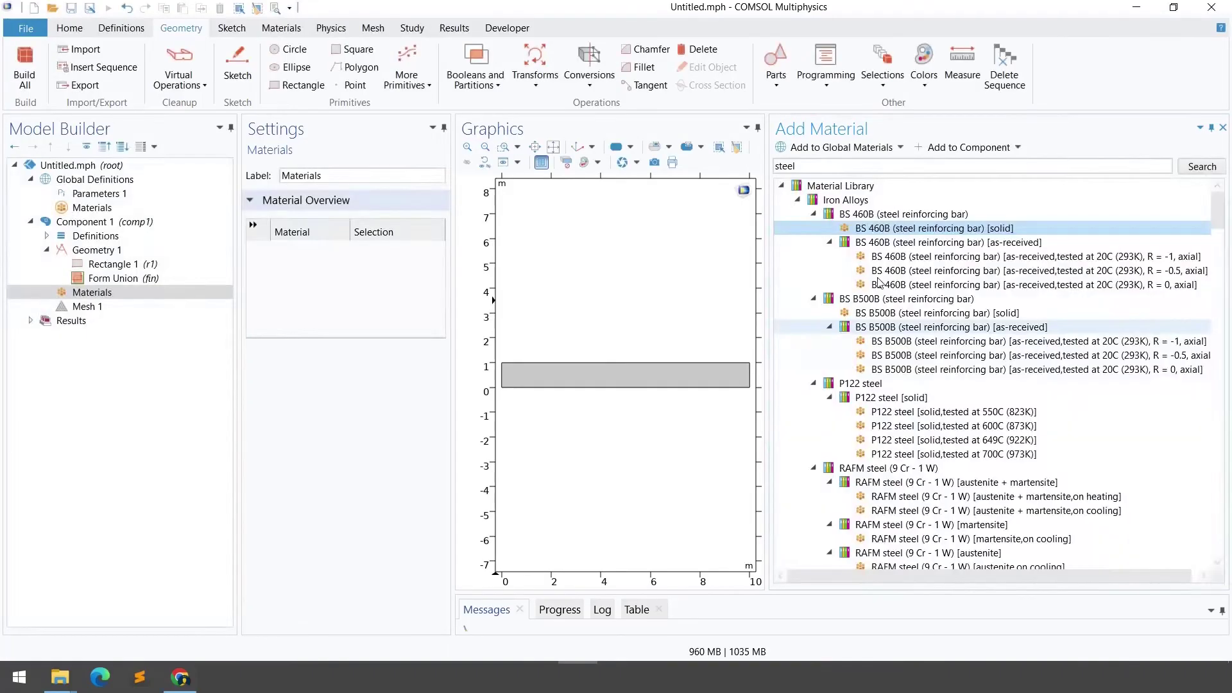
Step: Add BS 460B (steel reinforcing bar) [solid] to the component and widen the settings area to show the material contents
{"action": "scroll", "coordinate": [931, 401], "scroll_direction": "down", "scroll_amount": 3}
{"action": "scroll", "coordinate": [932, 401], "scroll_direction": "down", "scroll_amount": 3}
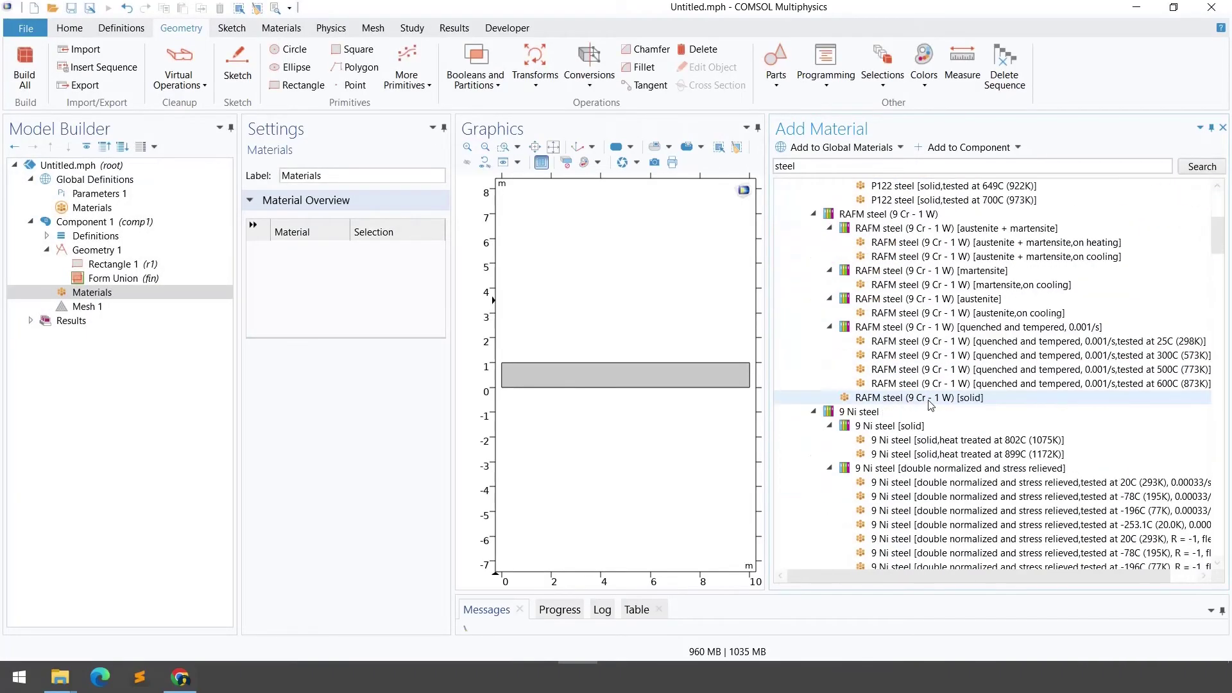
{"action": "scroll", "coordinate": [930, 404], "scroll_direction": "up", "scroll_amount": 6}
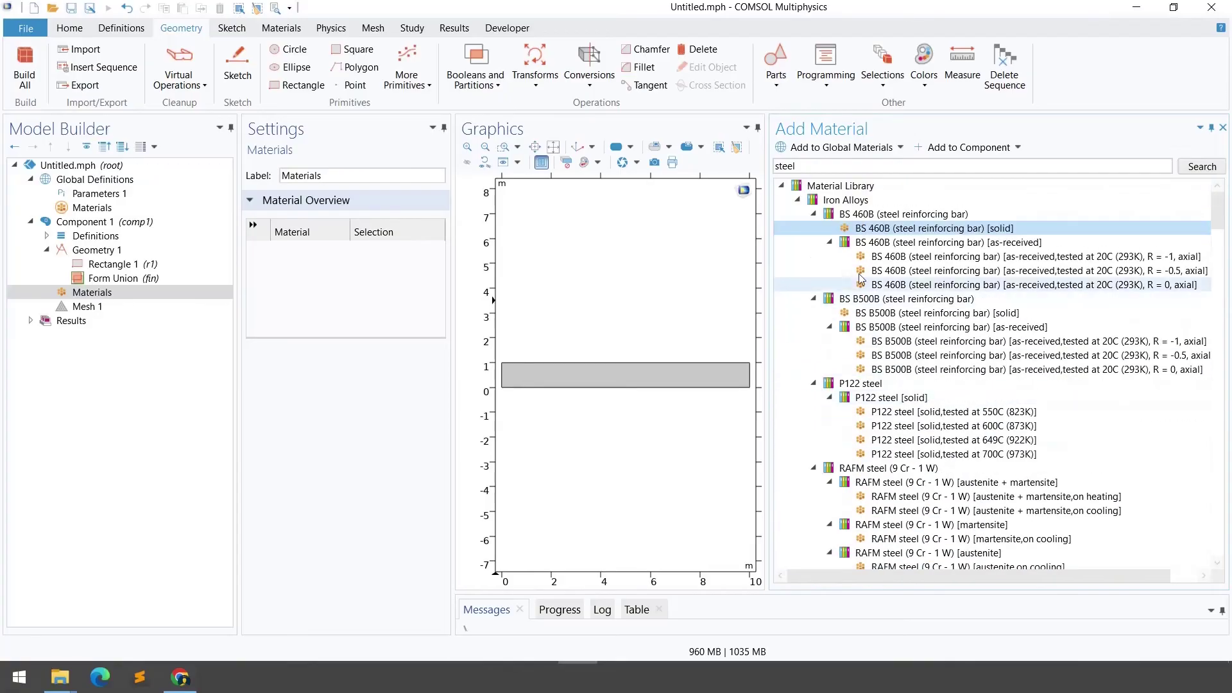
{"action": "double_click", "coordinate": [957, 232]}
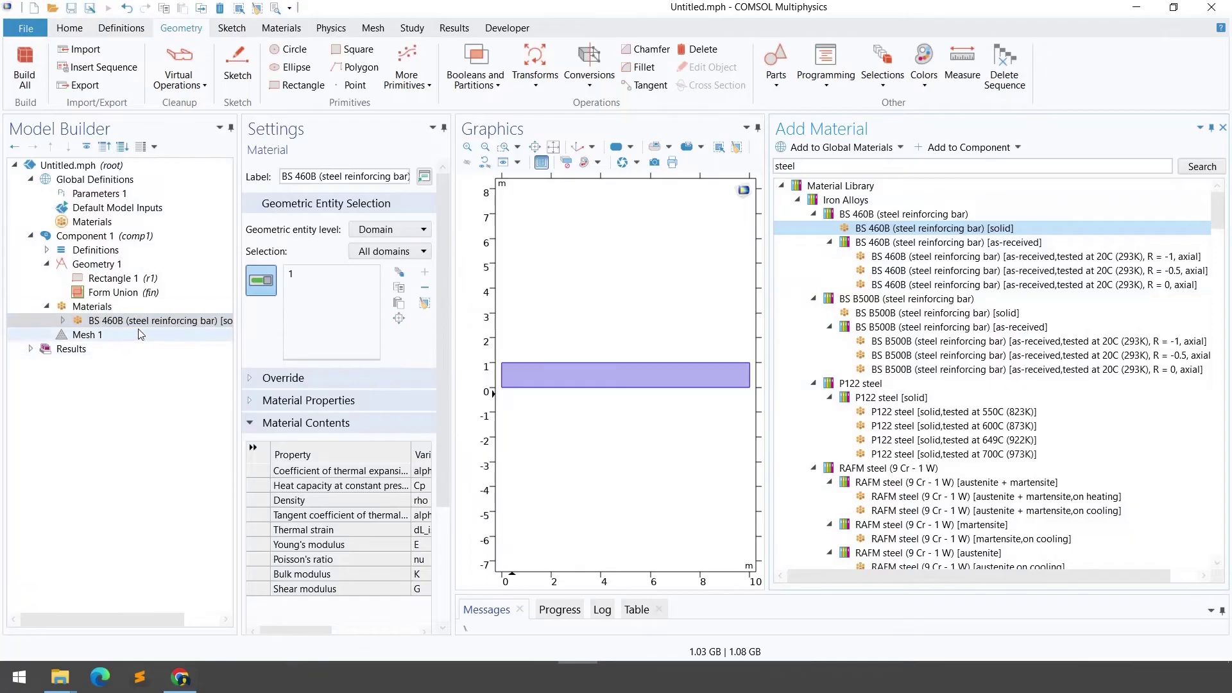
{"action": "left_click", "coordinate": [1223, 128]}
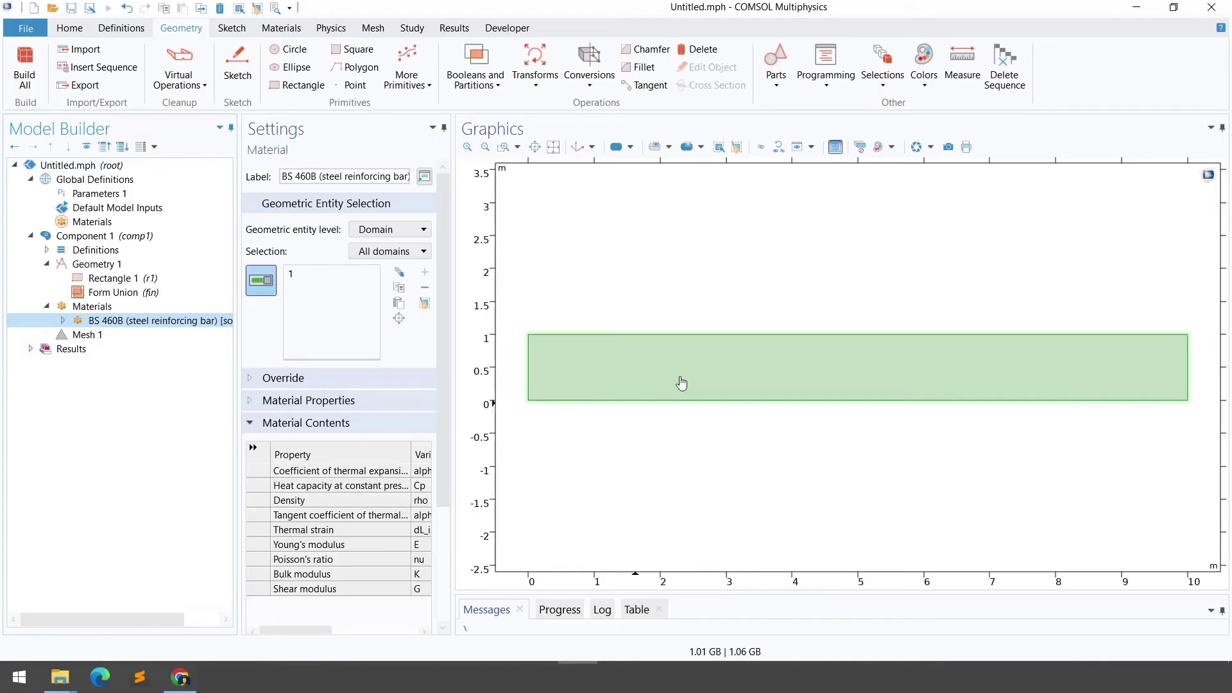
{"action": "left_click_drag", "start_coordinate": [453, 440], "coordinate": [555, 439]}
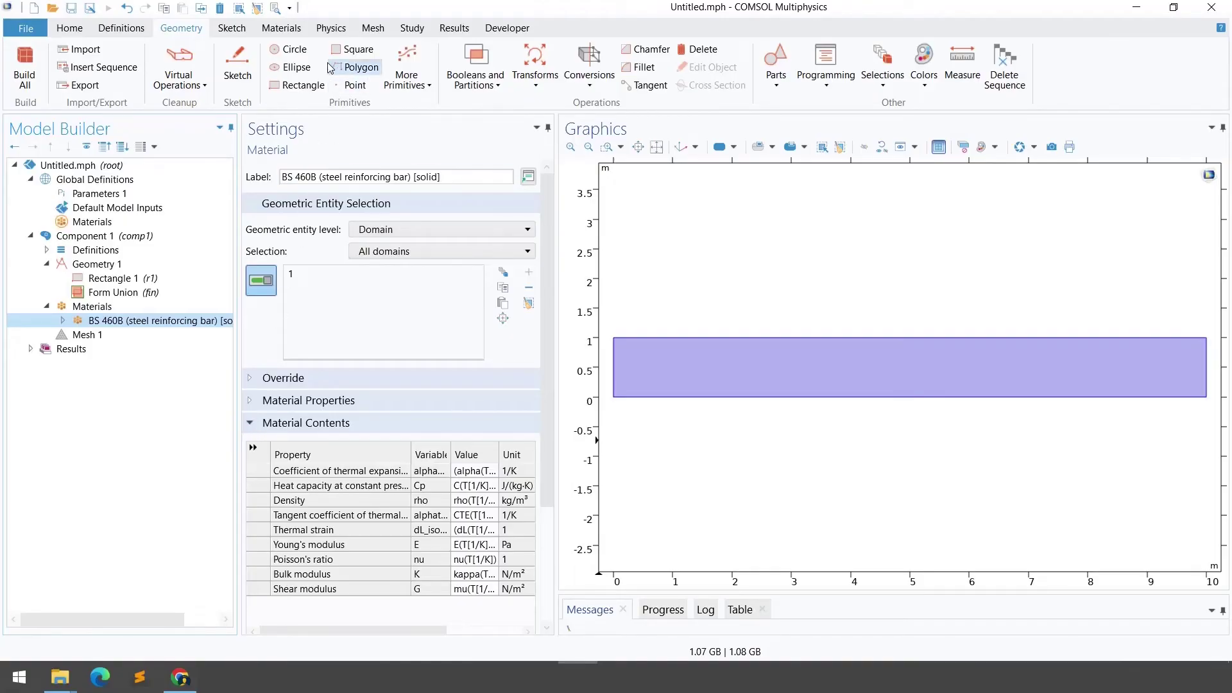
Step: Add the Solid Mechanics (solid) physics interface from Structural Mechanics to Component 1
{"action": "left_click", "coordinate": [329, 28]}
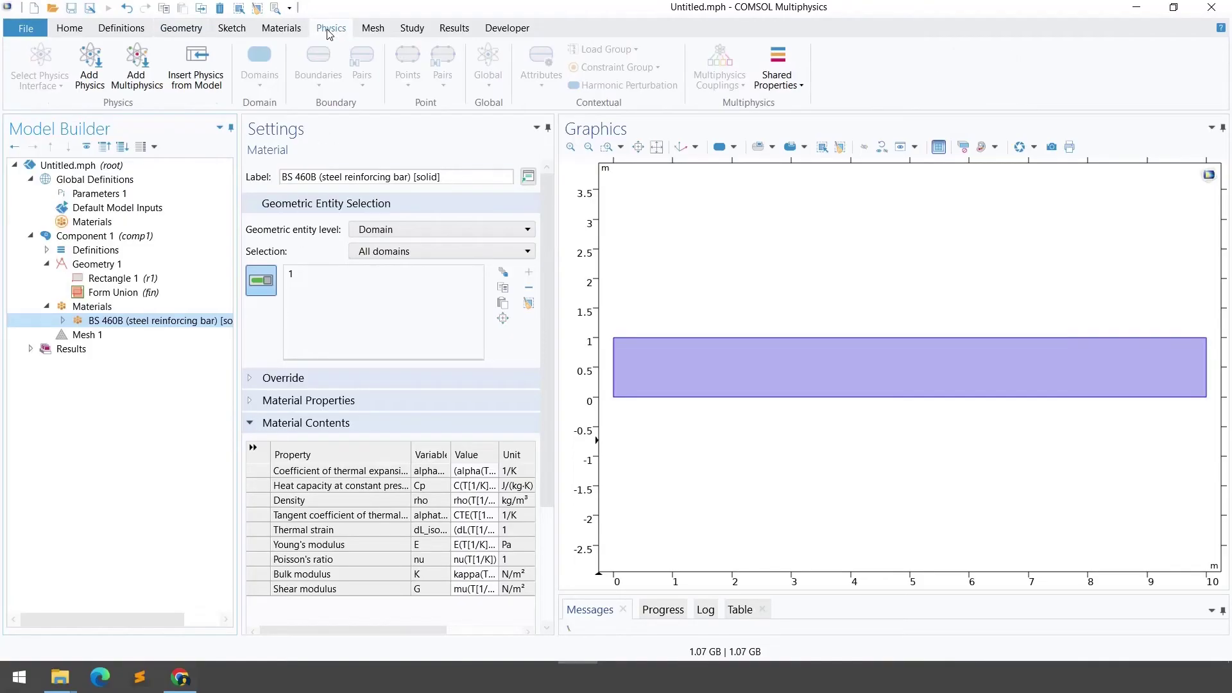
{"action": "left_click", "coordinate": [90, 78]}
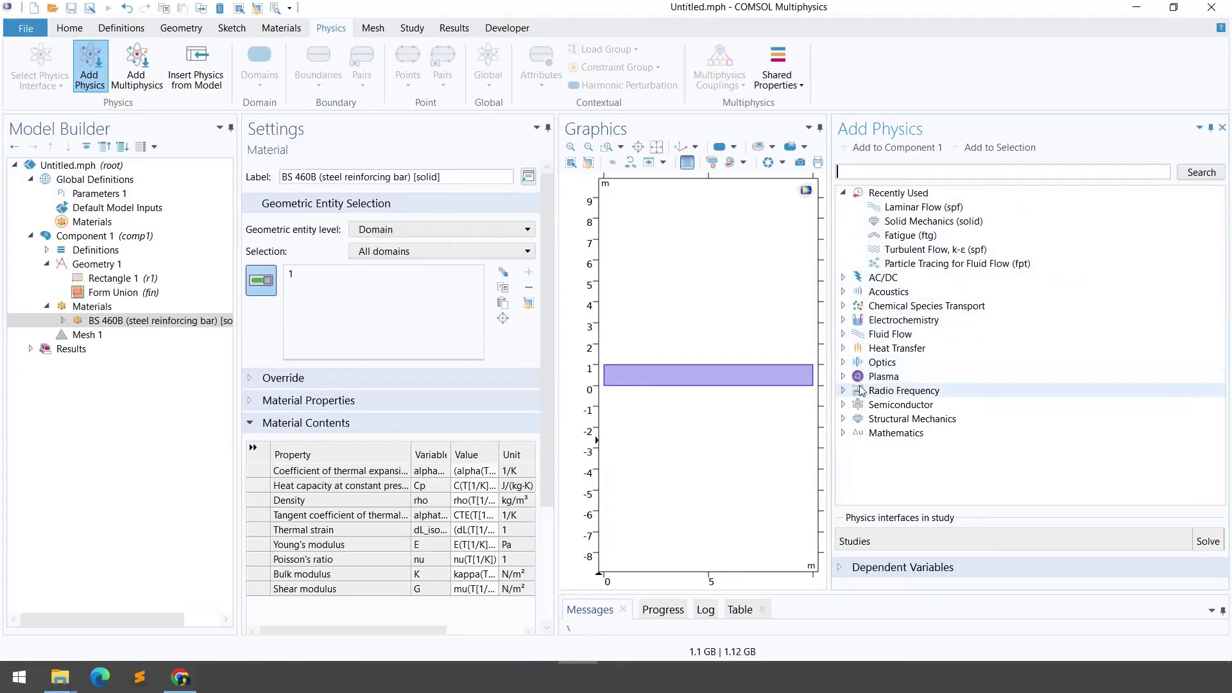
{"action": "left_click", "coordinate": [845, 419]}
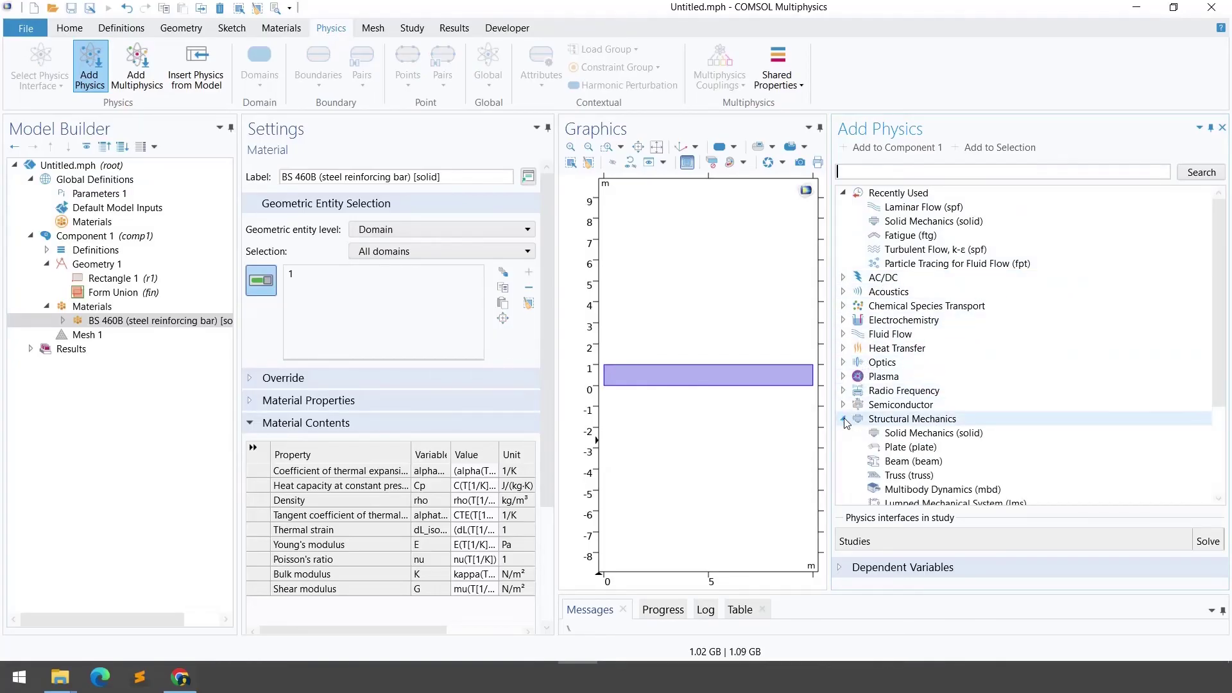
{"action": "double_click", "coordinate": [905, 439]}
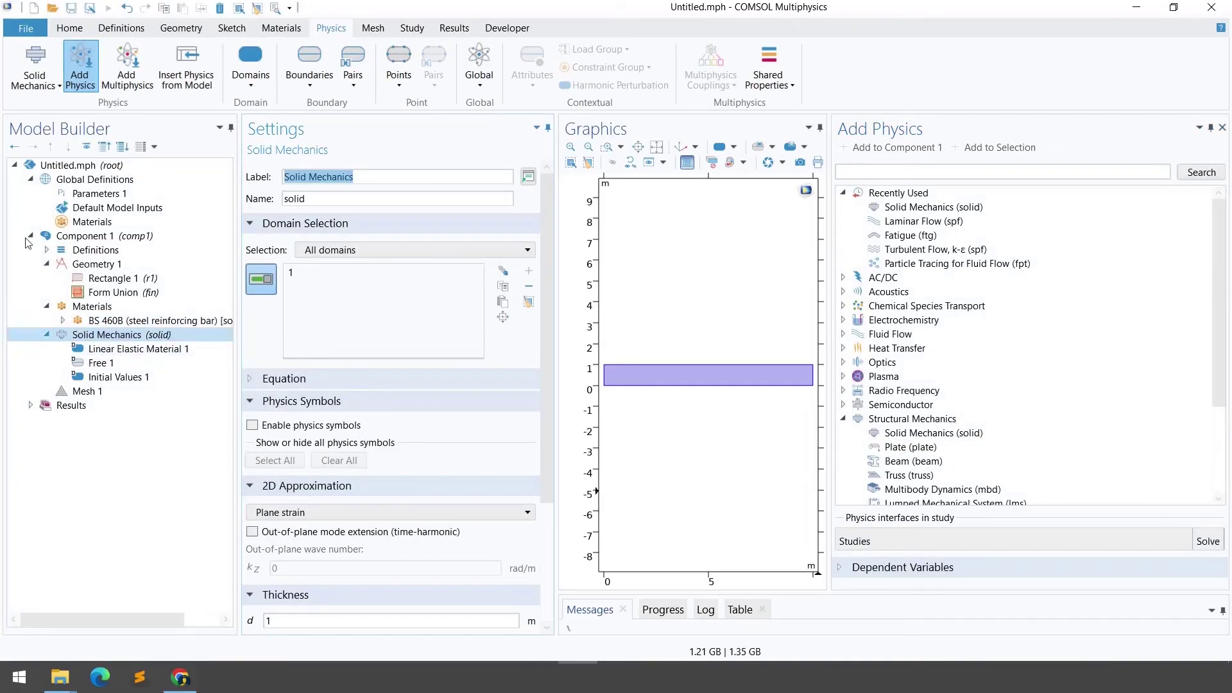
{"action": "left_click", "coordinate": [1225, 128]}
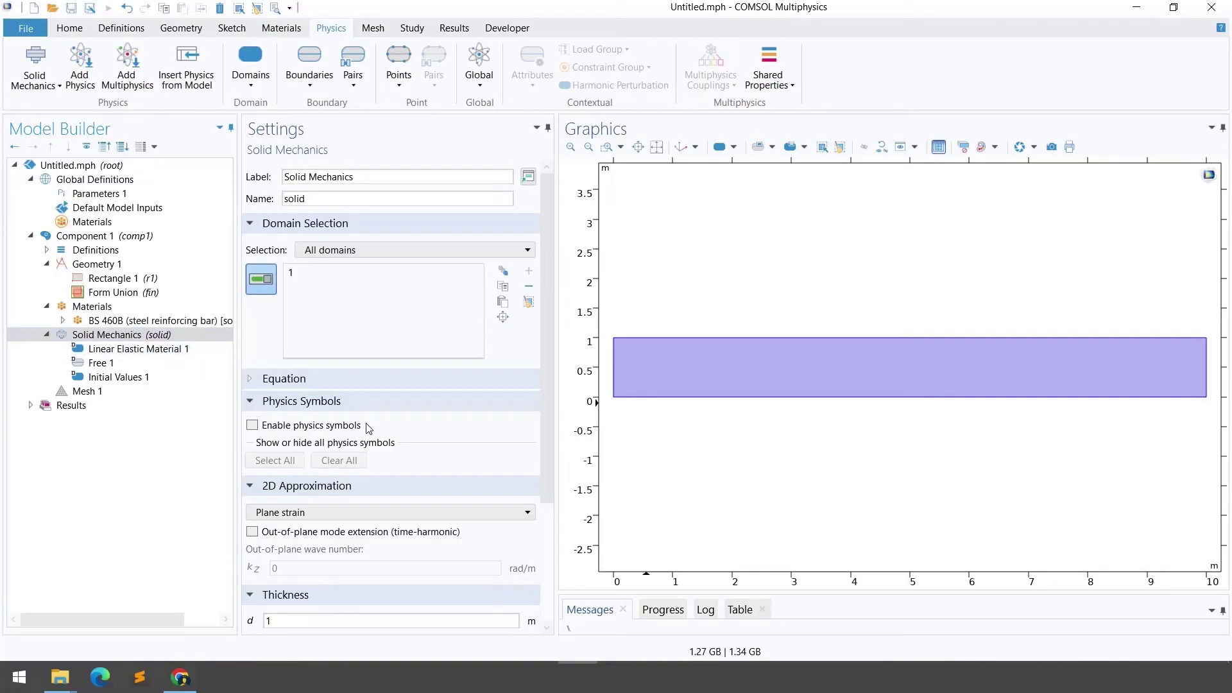
Step: Review the Solid Mechanics settings and the Linear Elastic Material 1 properties, including the source options for Young's modulus
{"action": "scroll", "coordinate": [369, 428], "scroll_direction": "down", "scroll_amount": 6}
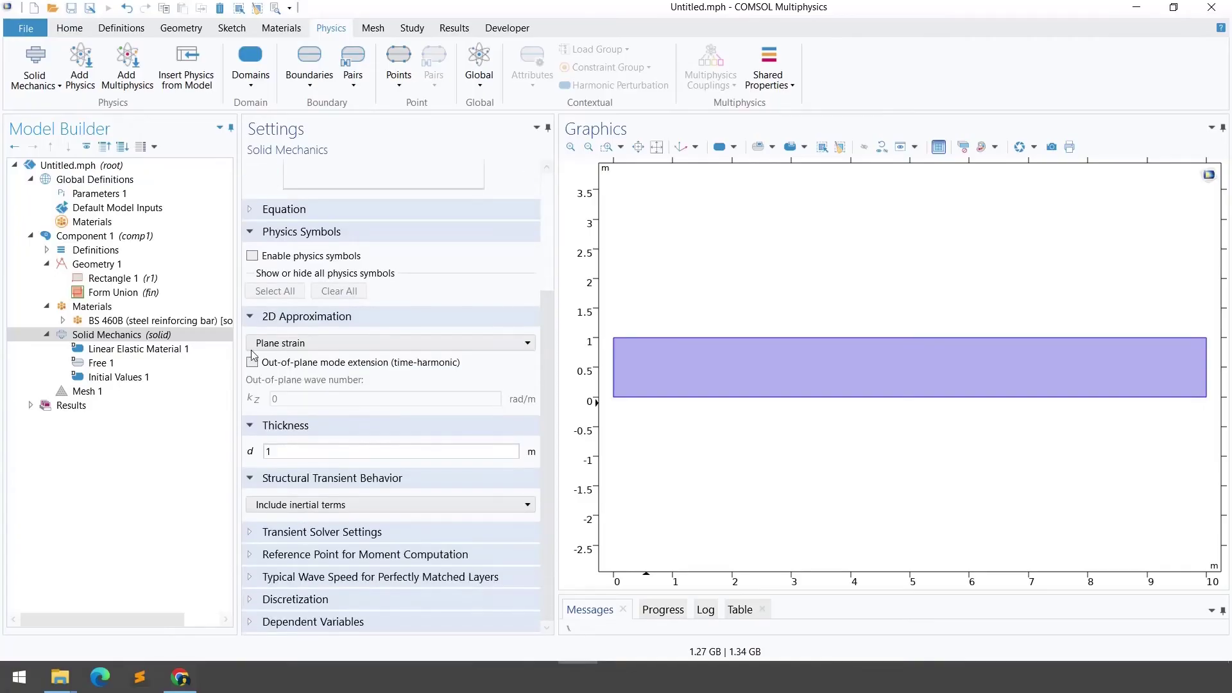
{"action": "left_click", "coordinate": [162, 355]}
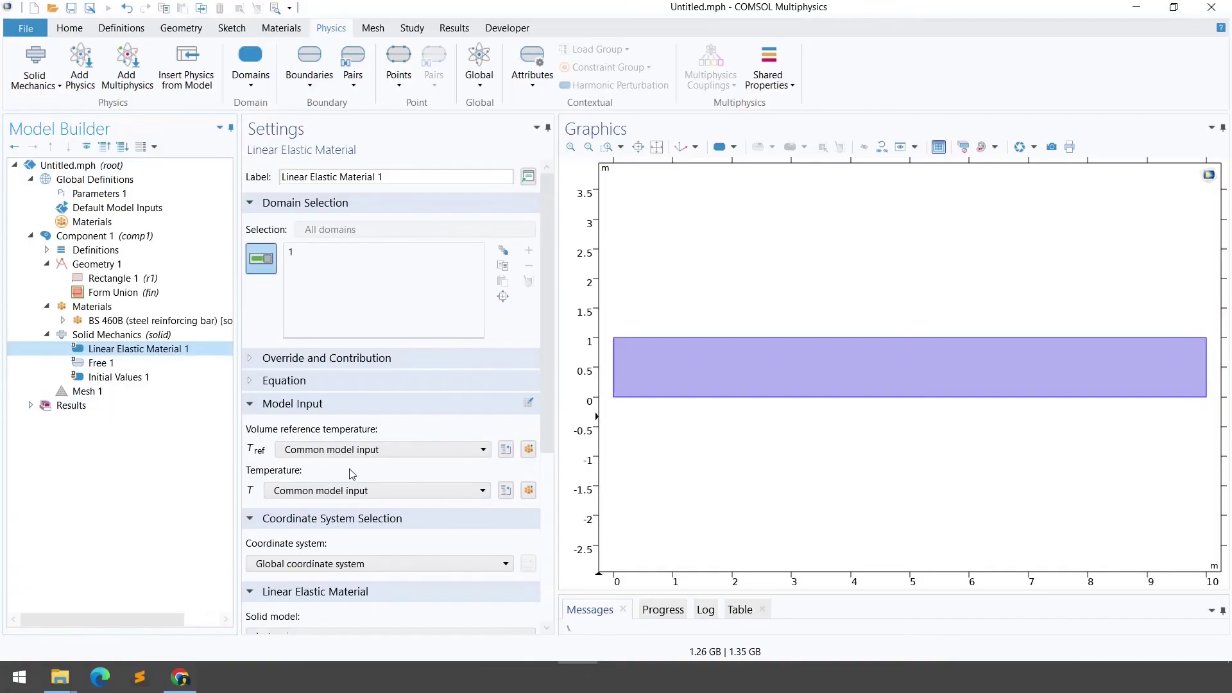
{"action": "scroll", "coordinate": [350, 471], "scroll_direction": "down", "scroll_amount": 3}
{"action": "scroll", "coordinate": [352, 474], "scroll_direction": "down", "scroll_amount": 8}
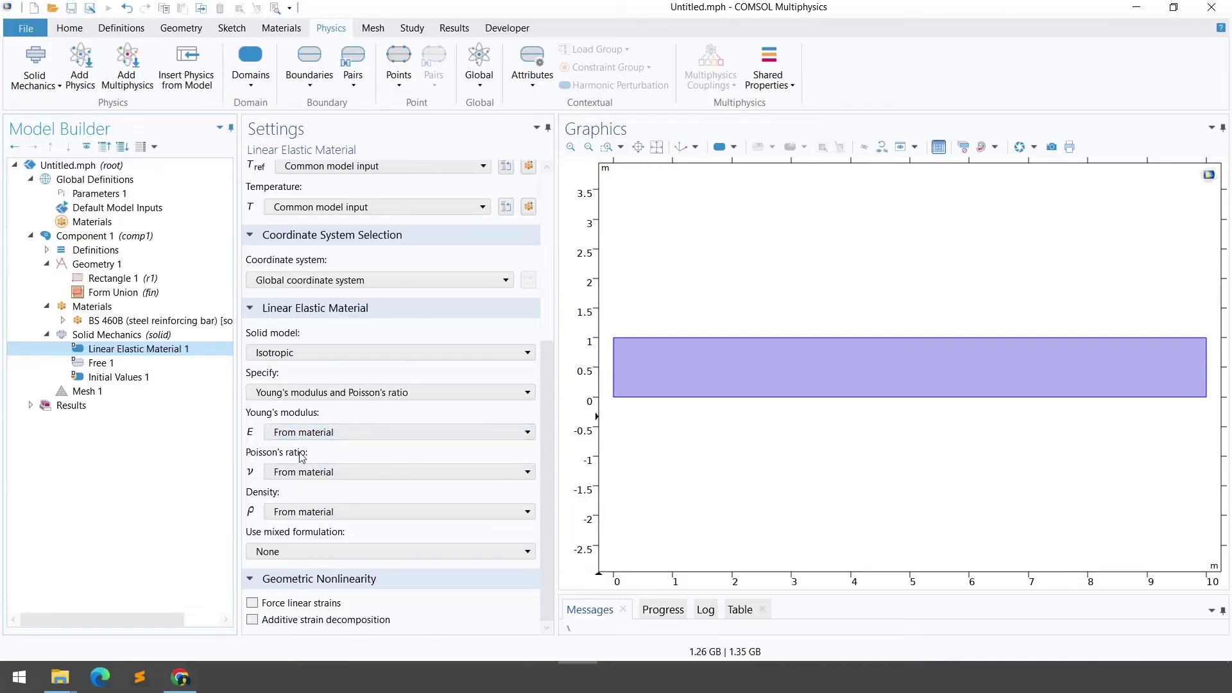
{"action": "left_click", "coordinate": [332, 436]}
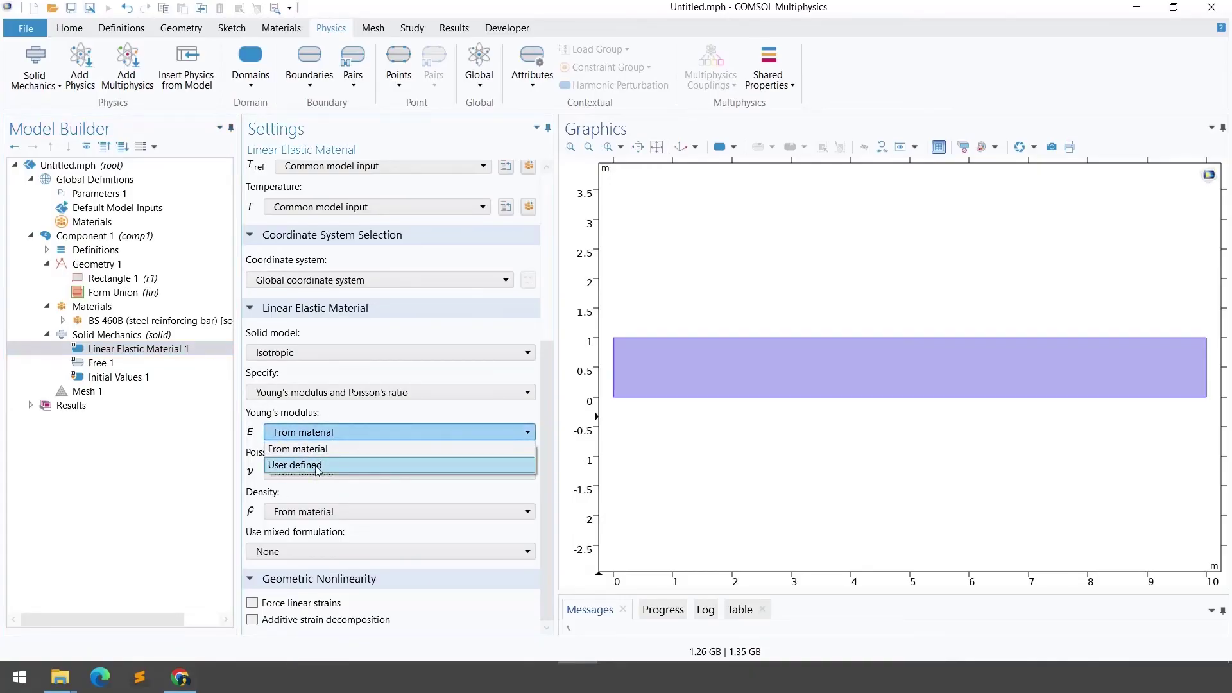
{"action": "left_click", "coordinate": [327, 433]}
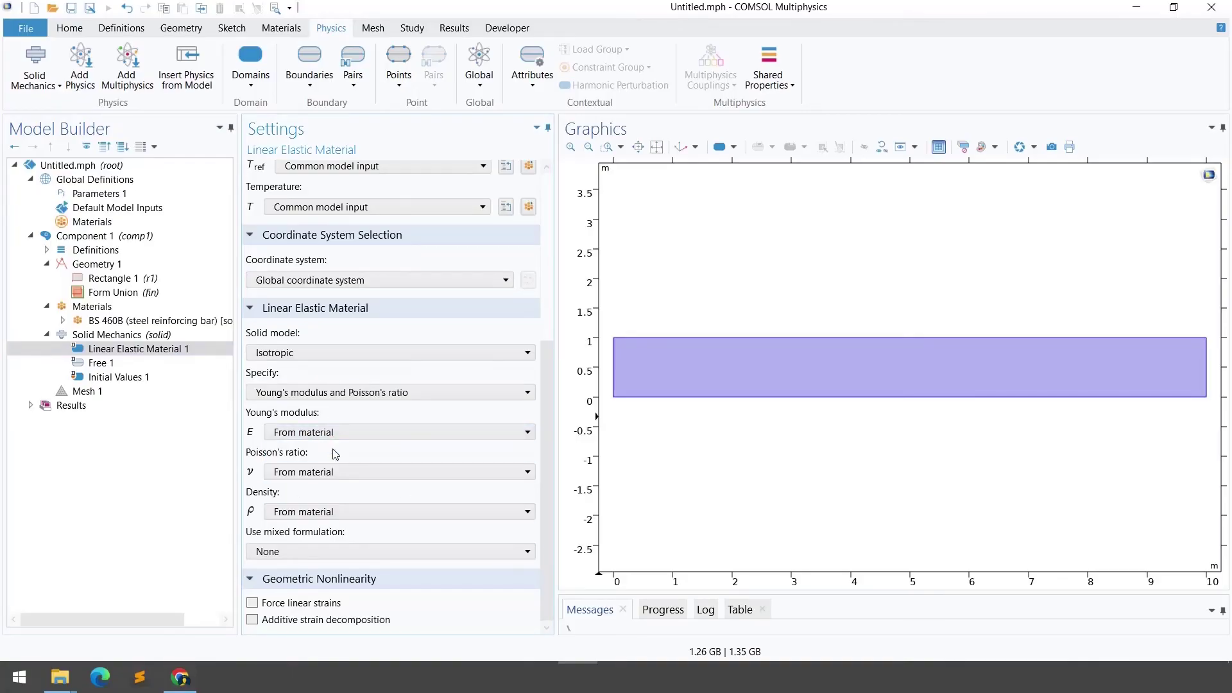
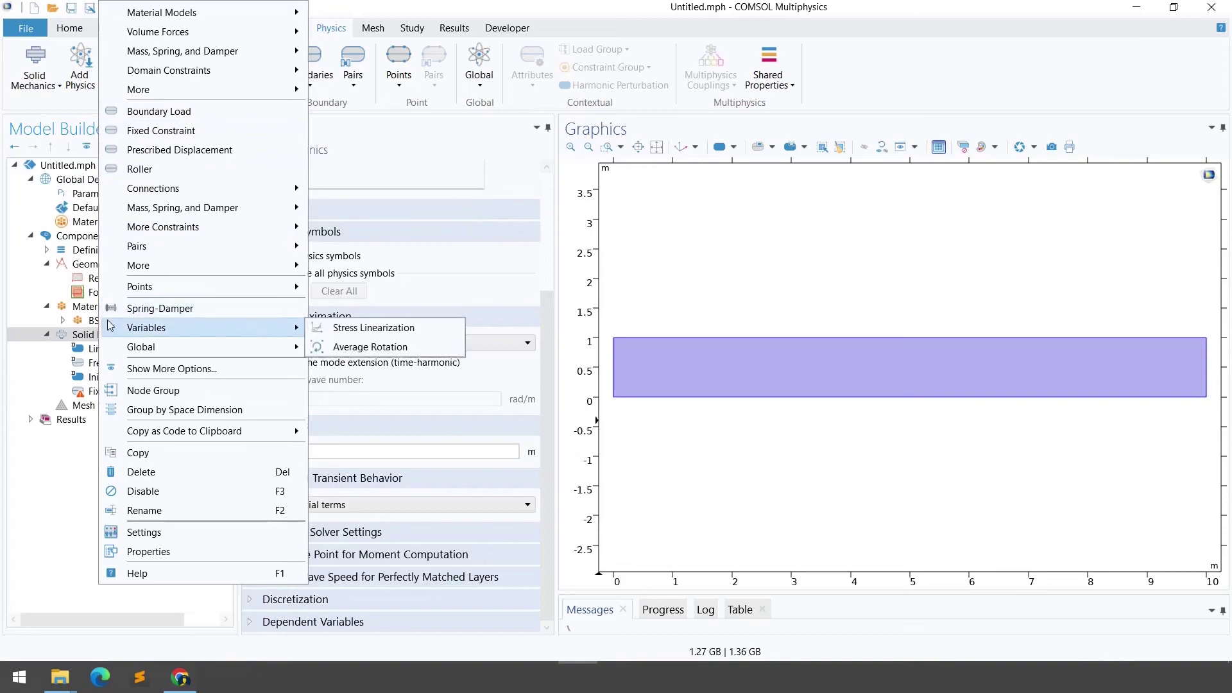
Step: Add a Boundary Load to Solid Mechanics and apply Fixed Constraint 1 to the rectangle's left edge, boundary 1
{"action": "left_click", "coordinate": [187, 118]}
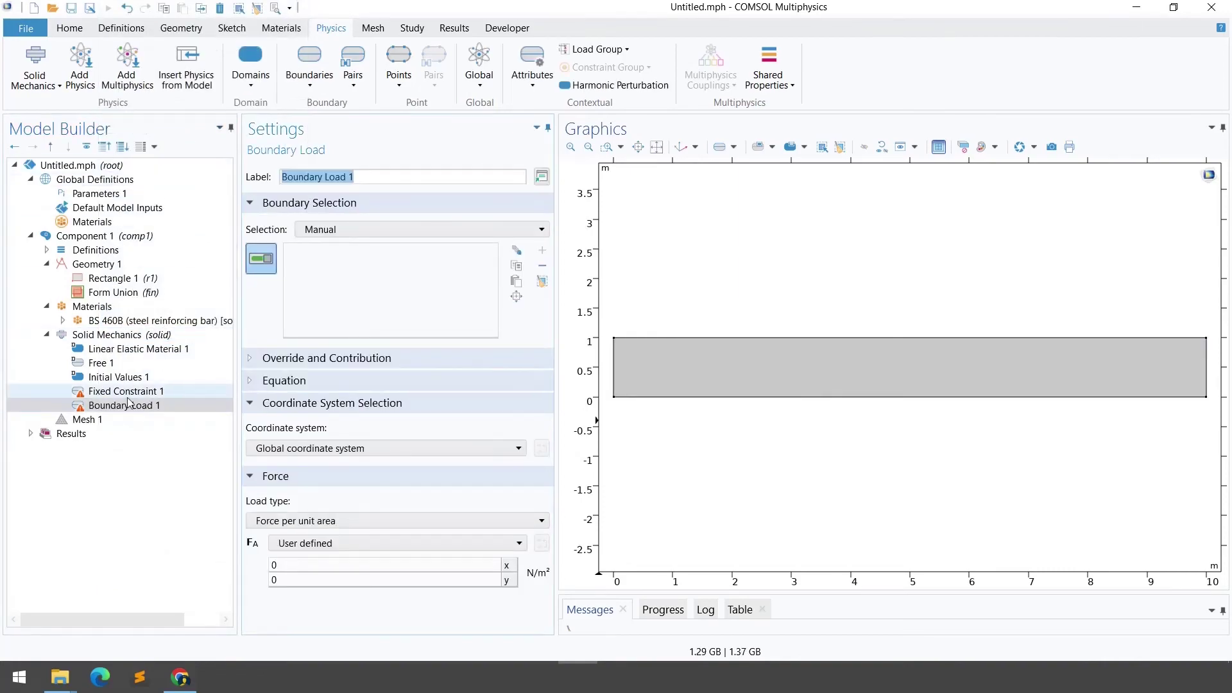
{"action": "left_click", "coordinate": [126, 390]}
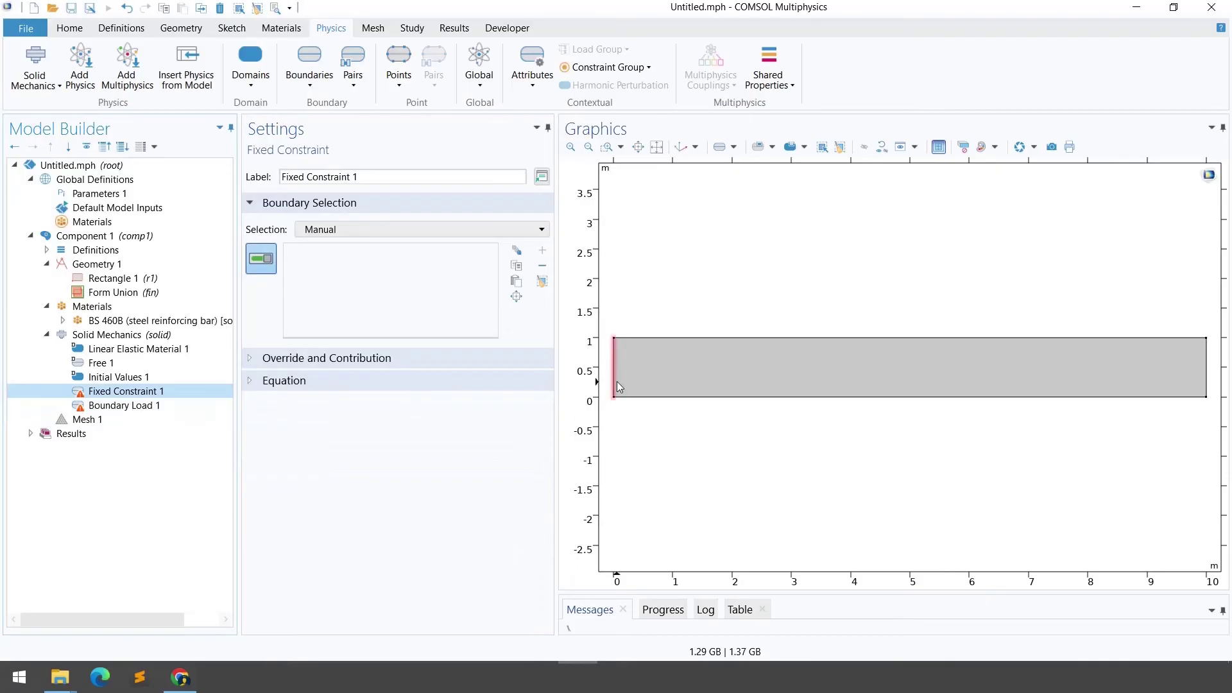
{"action": "left_click", "coordinate": [316, 235]}
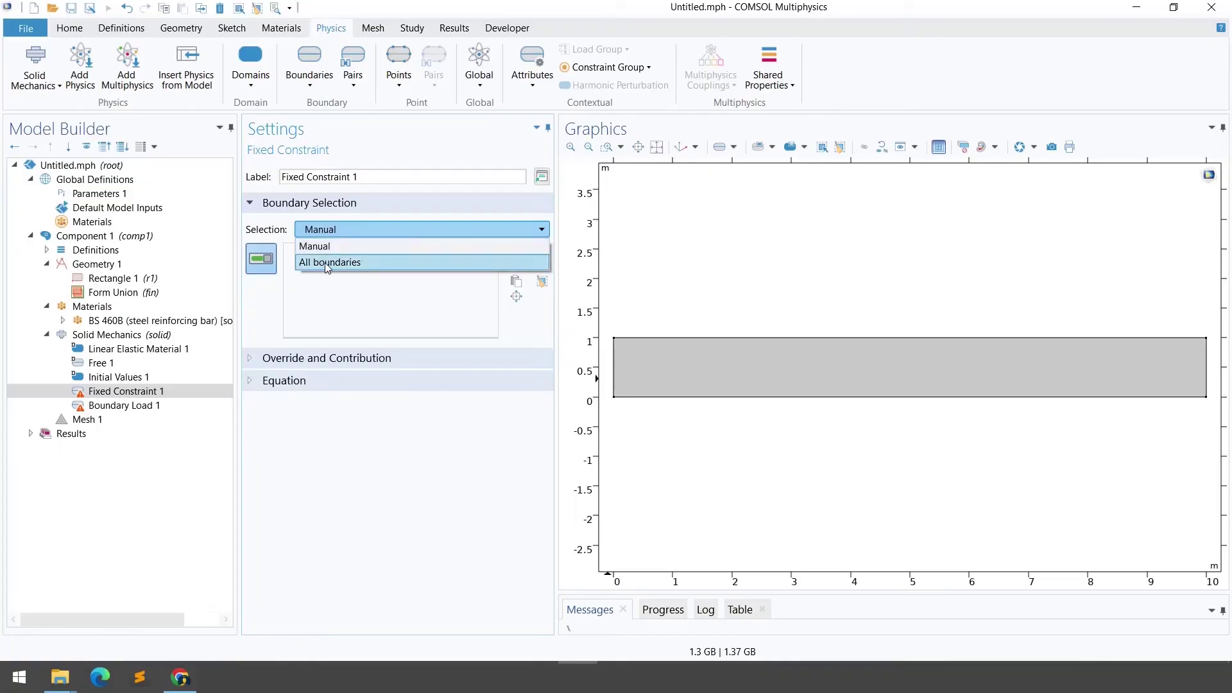
{"action": "left_click", "coordinate": [322, 248]}
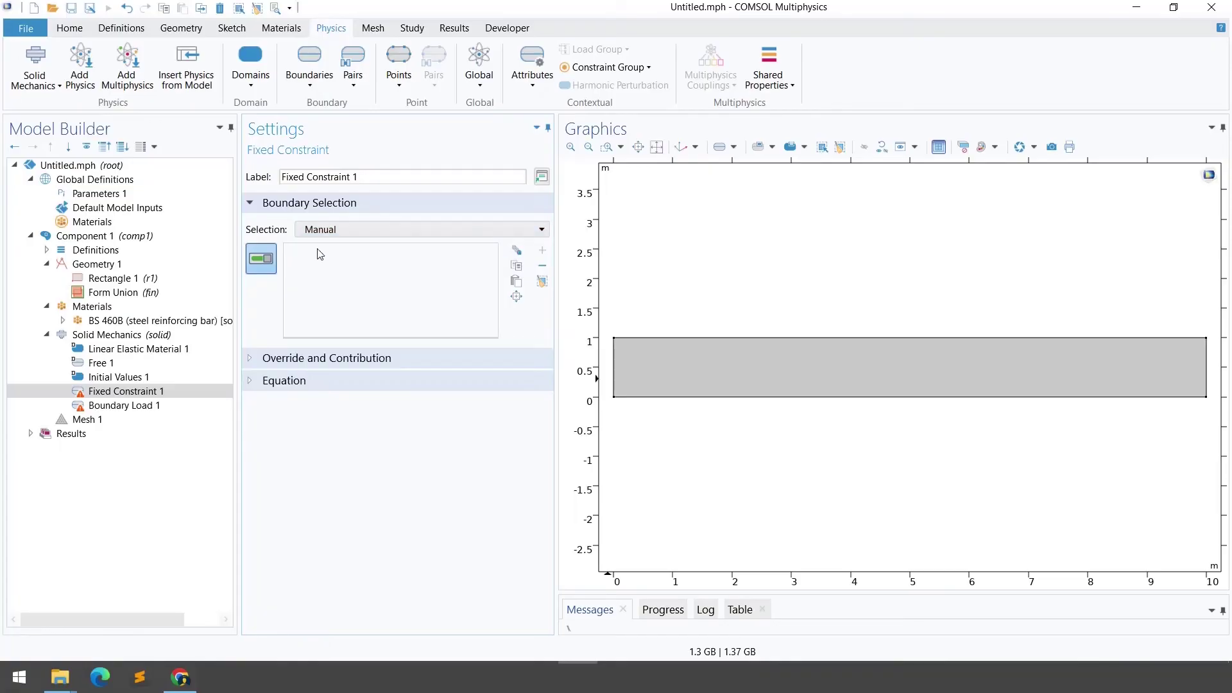
{"action": "left_click", "coordinate": [614, 379]}
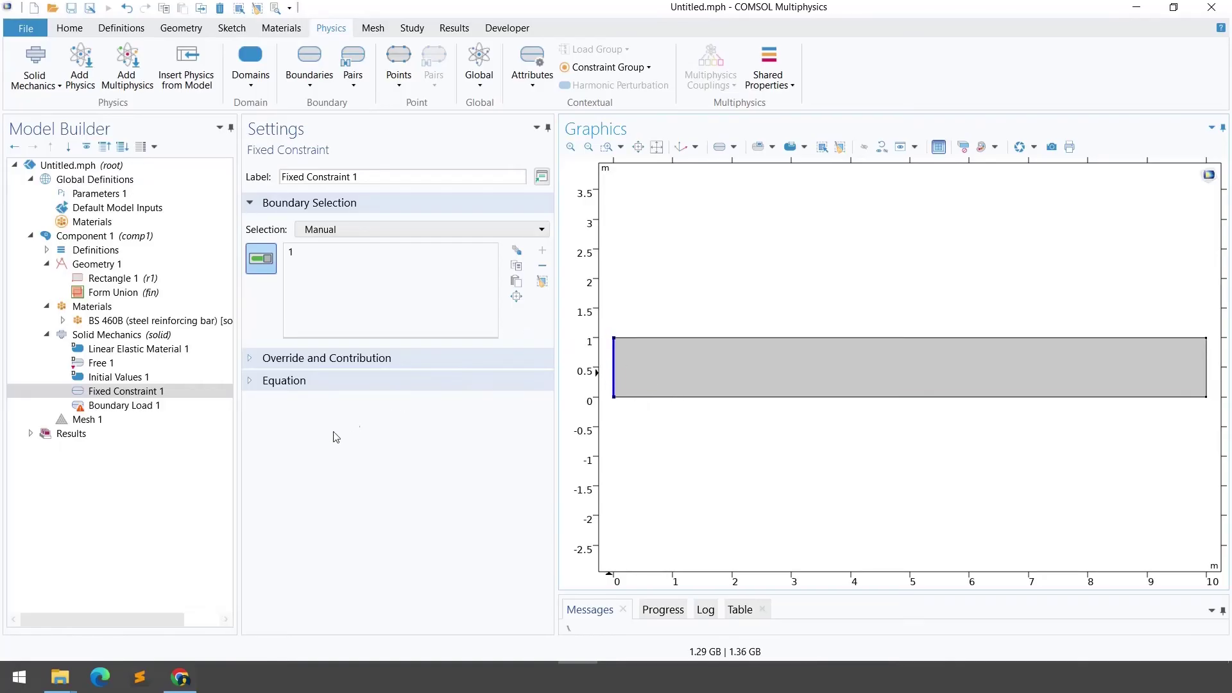
Step: Assign Boundary Load 1 to the rectangle's right edge, boundary 4, using manual selection
{"action": "left_click", "coordinate": [125, 405]}
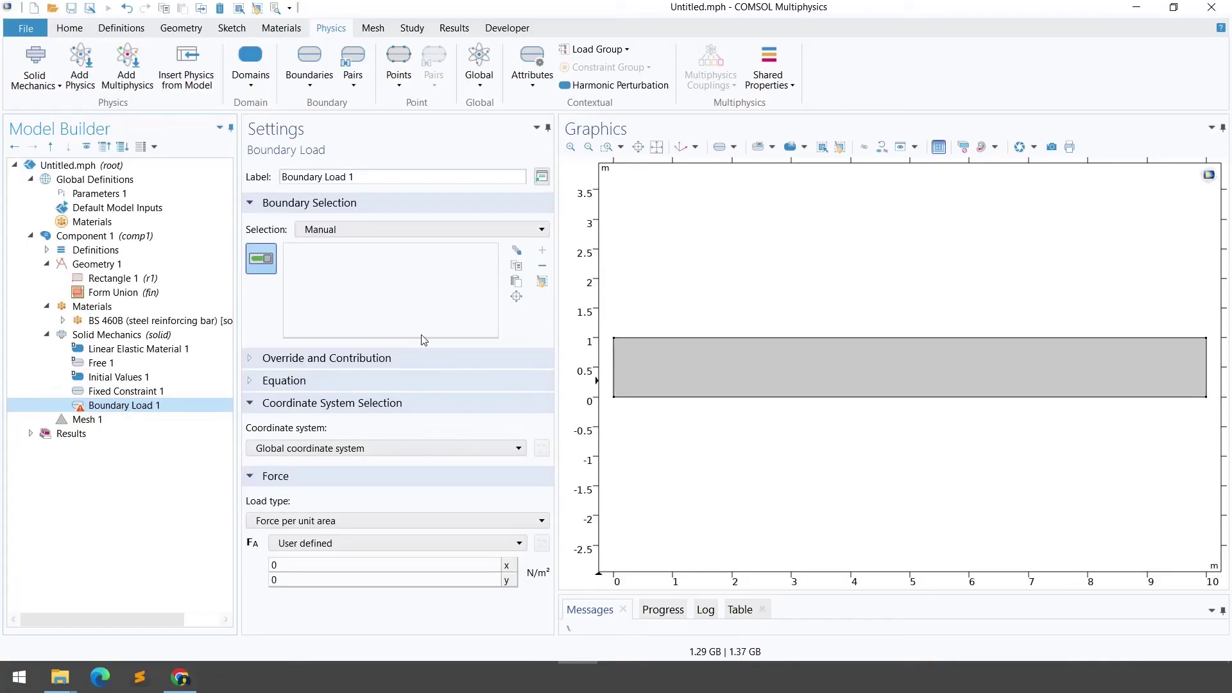
{"action": "left_click", "coordinate": [336, 231]}
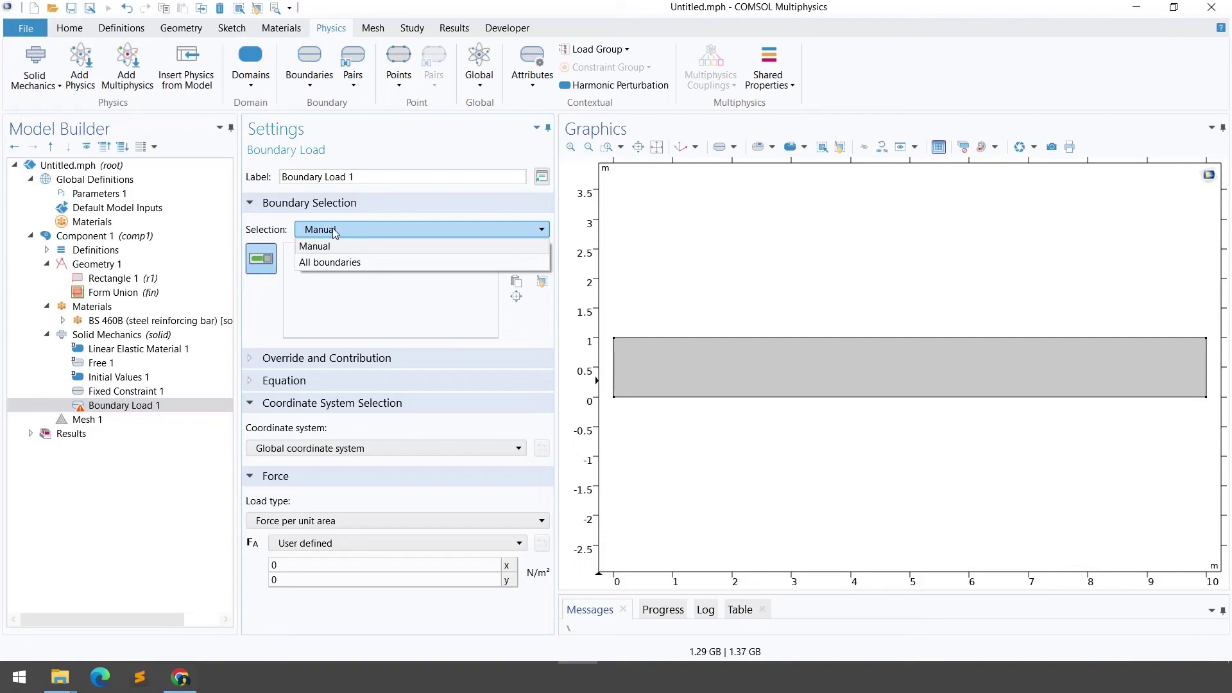
{"action": "left_click", "coordinate": [335, 233]}
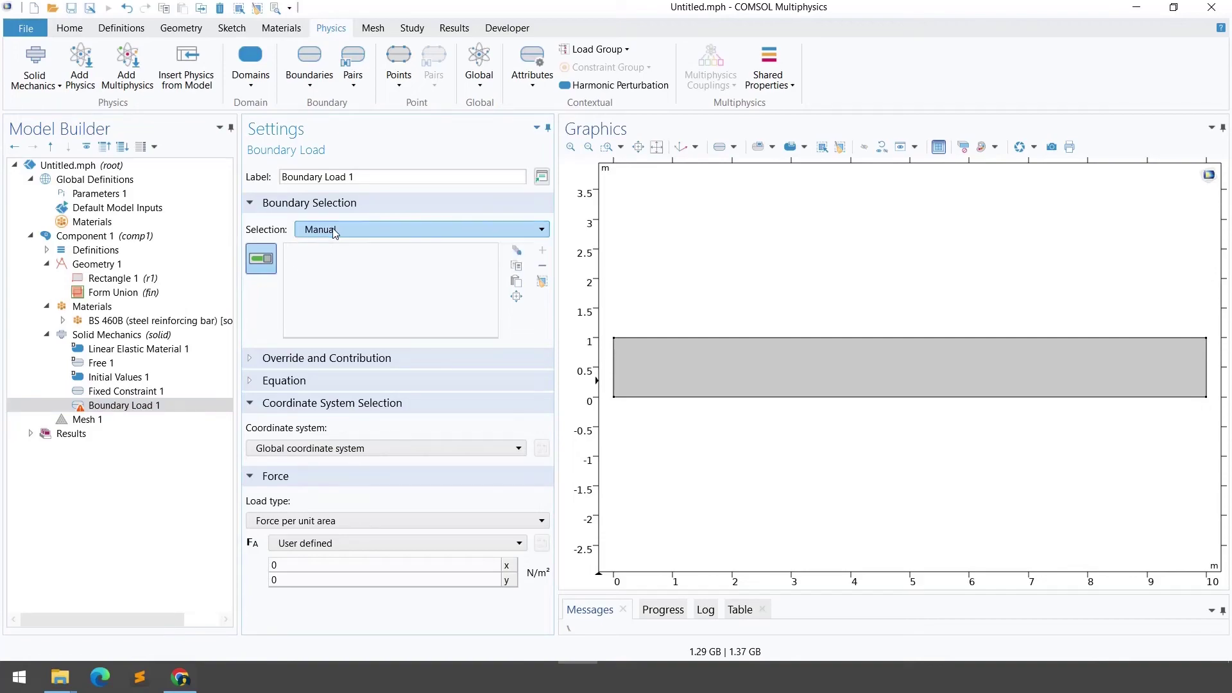
{"action": "left_click", "coordinate": [1206, 376]}
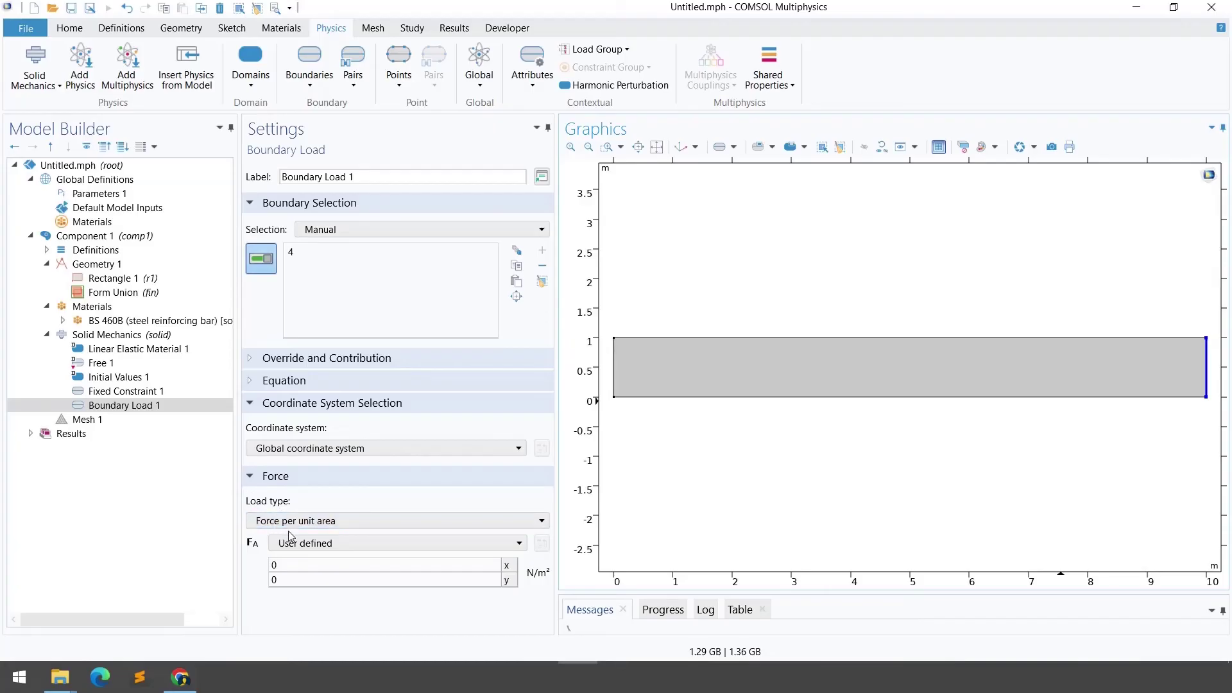
Step: Set the boundary load type to Total force with a y-component of -5 N
{"action": "left_click", "coordinate": [307, 520]}
{"action": "left_click", "coordinate": [308, 569]}
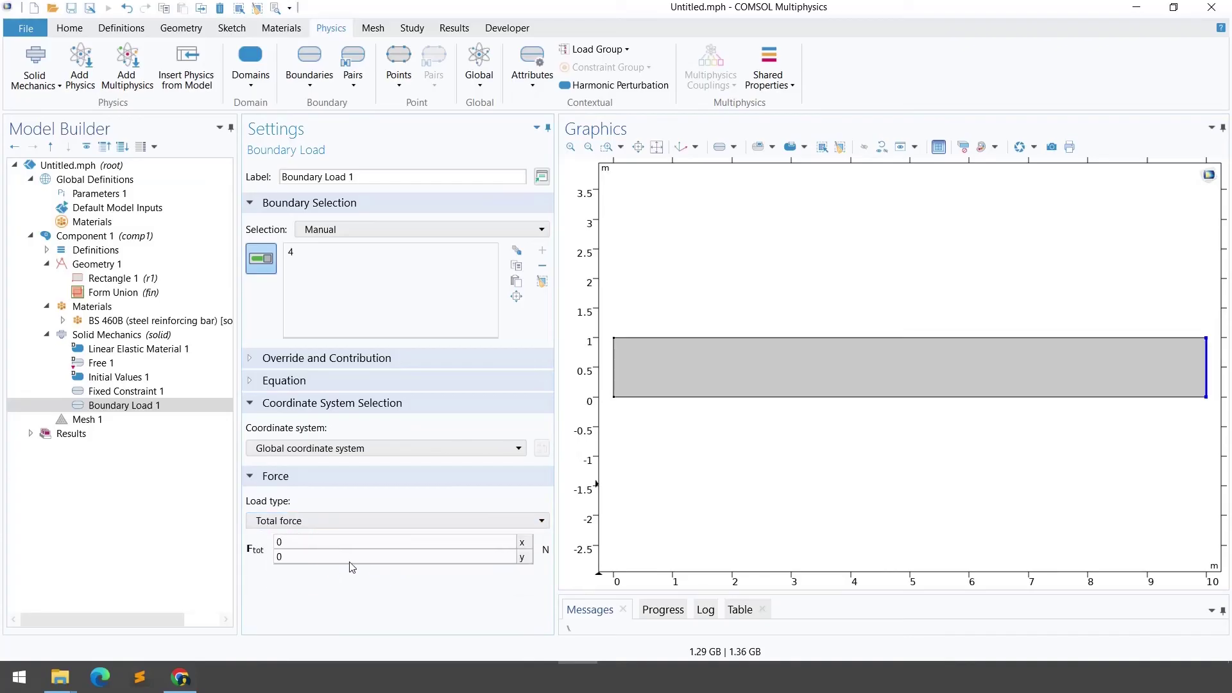
{"action": "left_click", "coordinate": [346, 558]}
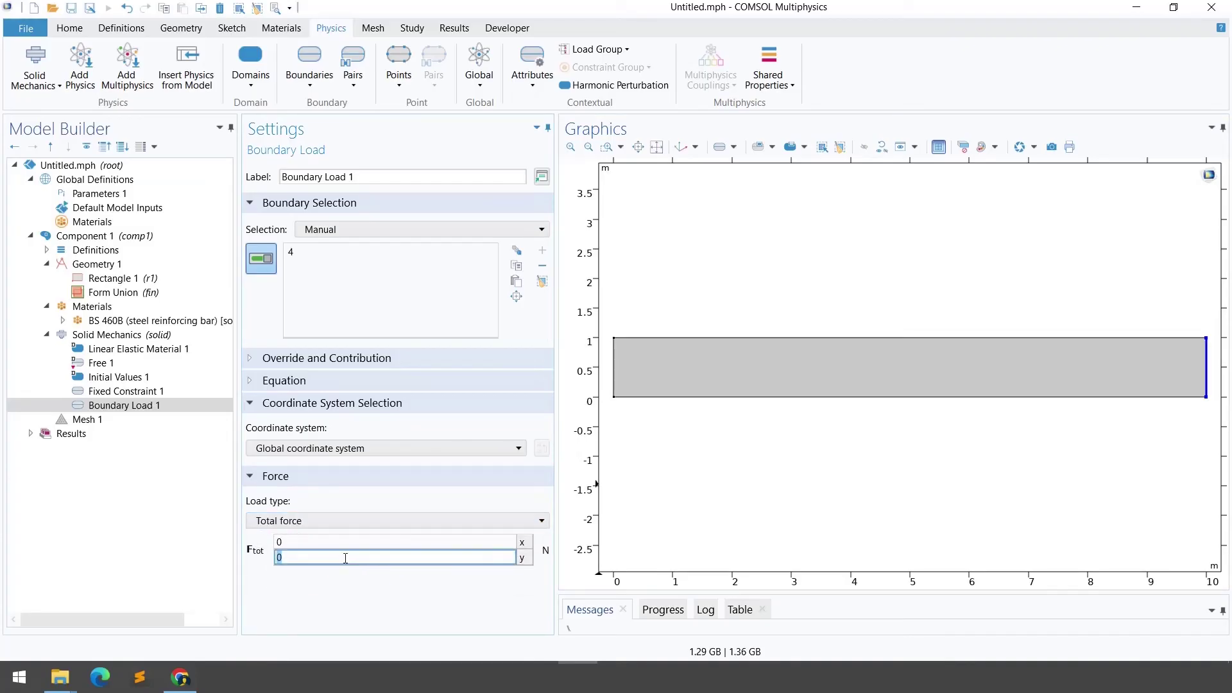
{"action": "type", "text": "-5"}
{"action": "key", "text": "Return"}
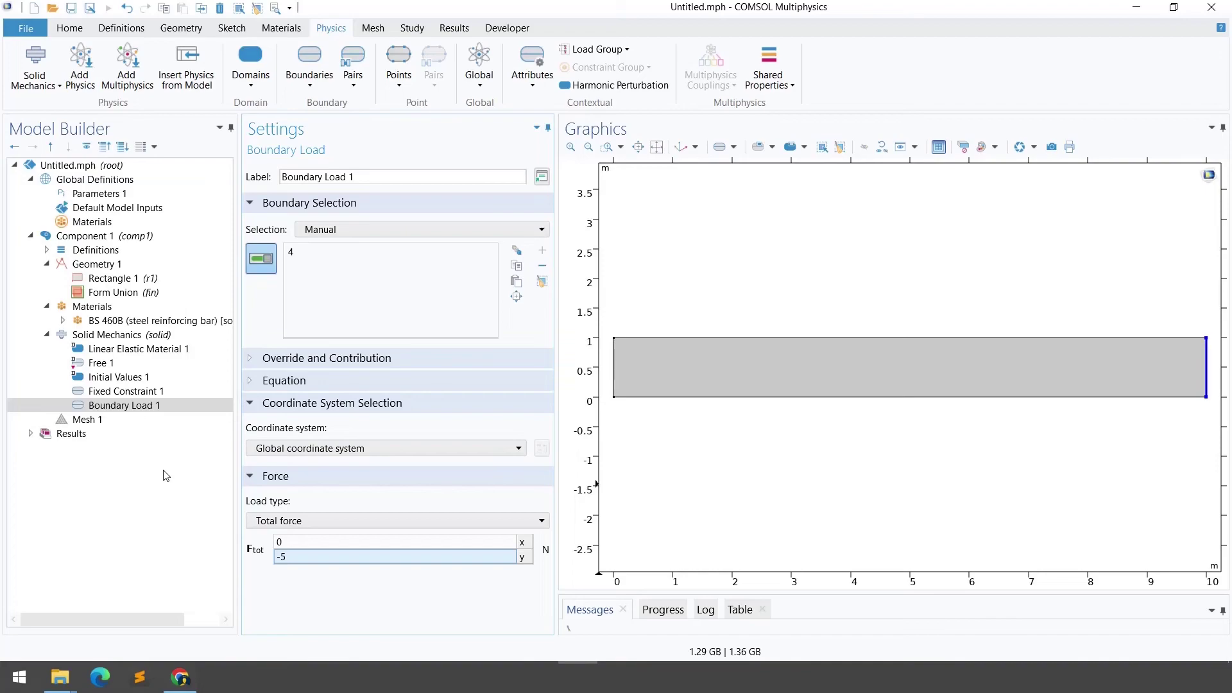
Step: Build Mesh 1 as a physics-controlled mesh with Extremely coarse element size
{"action": "left_click", "coordinate": [112, 422]}
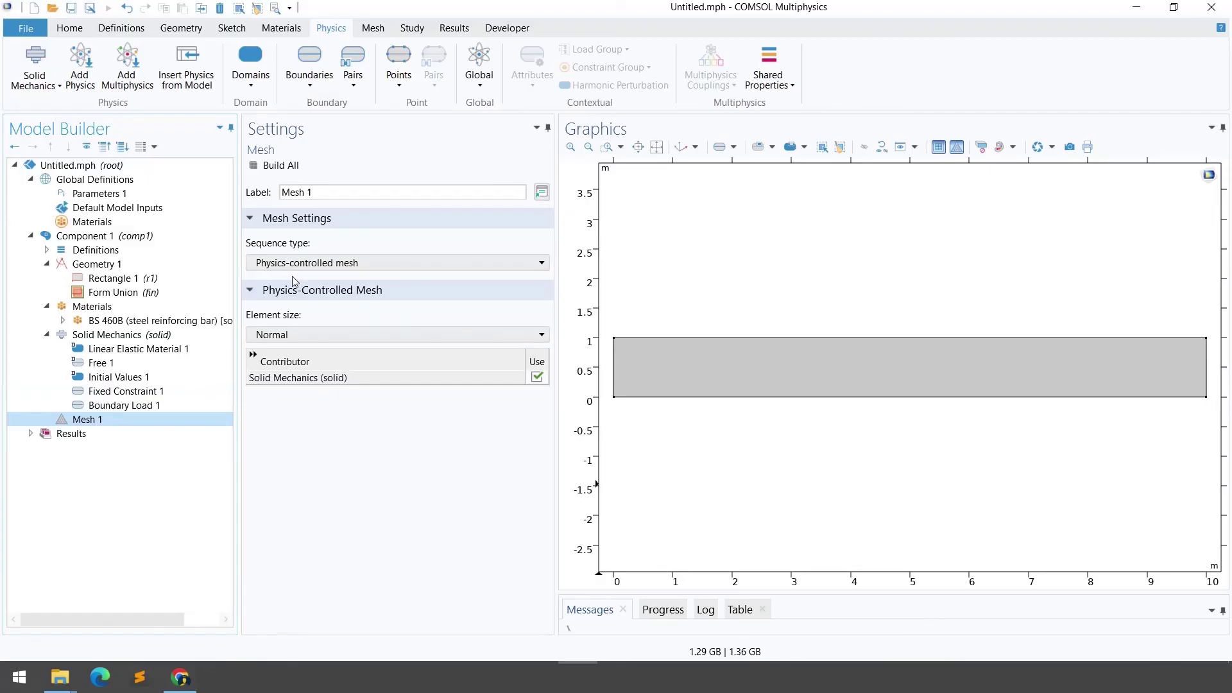
{"action": "left_click", "coordinate": [320, 268]}
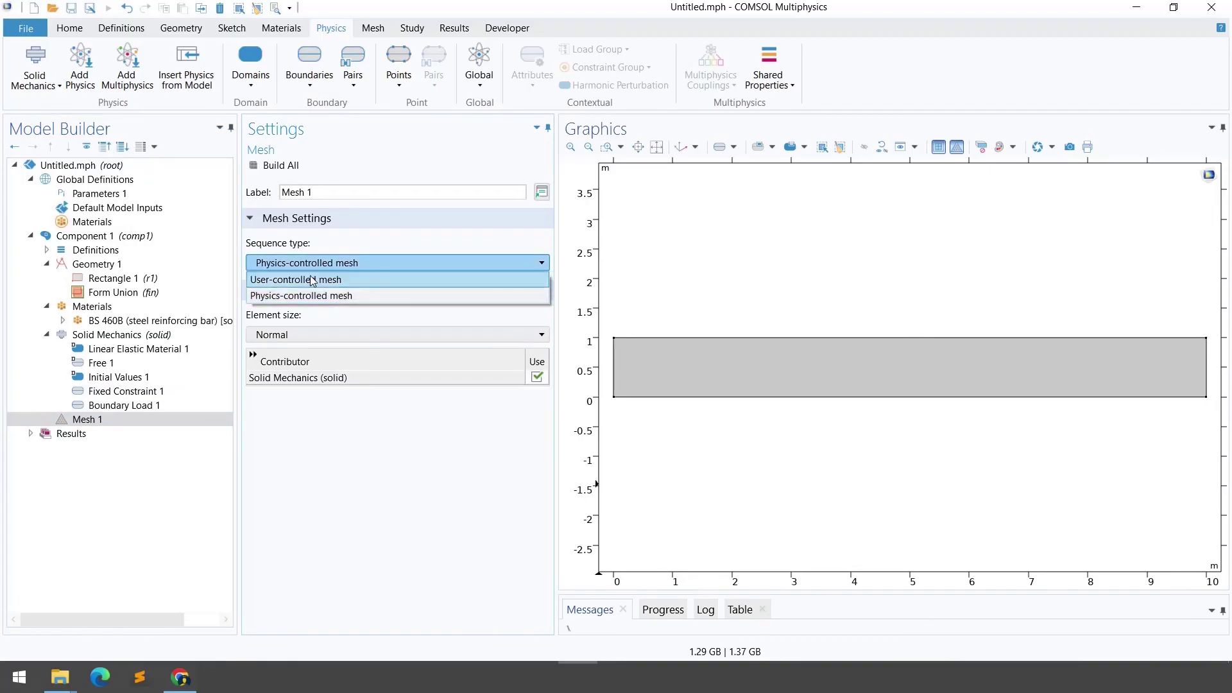
{"action": "left_click", "coordinate": [313, 298]}
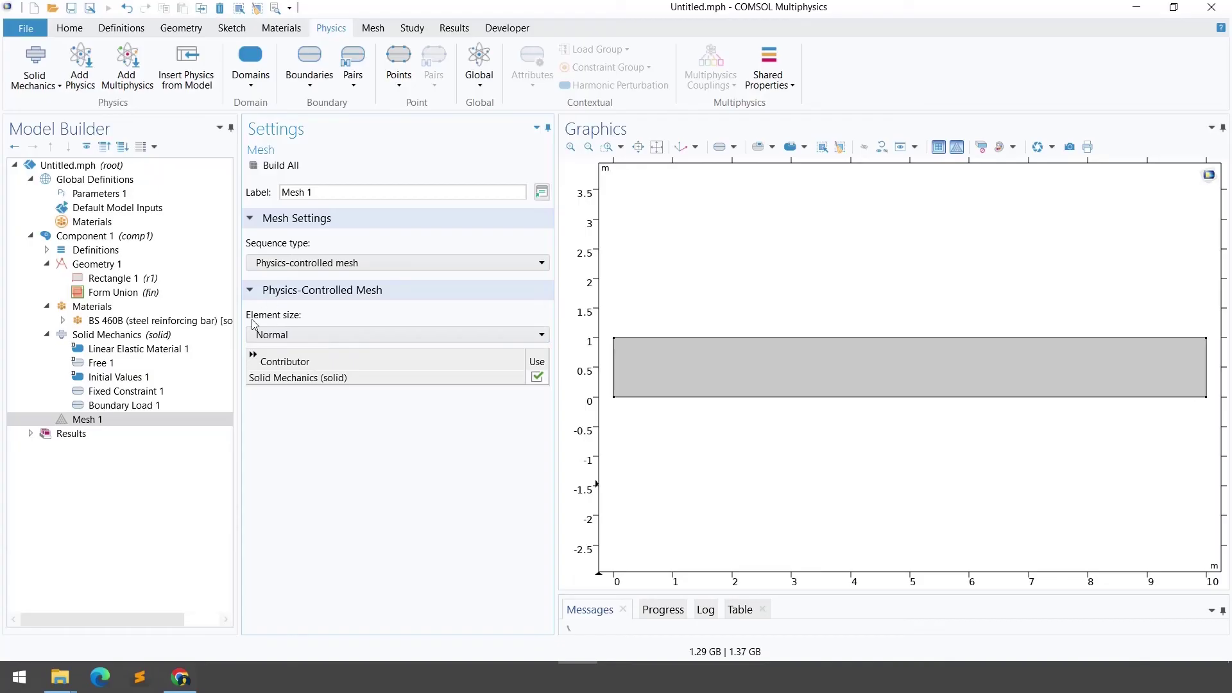
{"action": "left_click", "coordinate": [313, 331]}
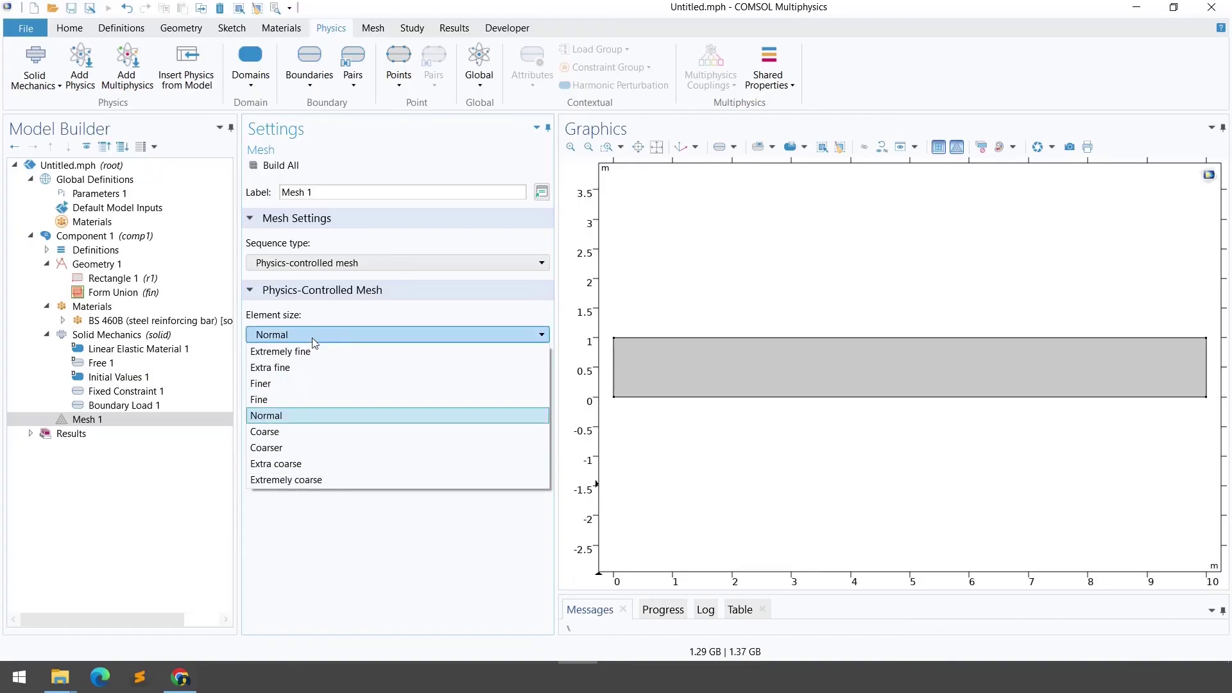
{"action": "left_click", "coordinate": [297, 478]}
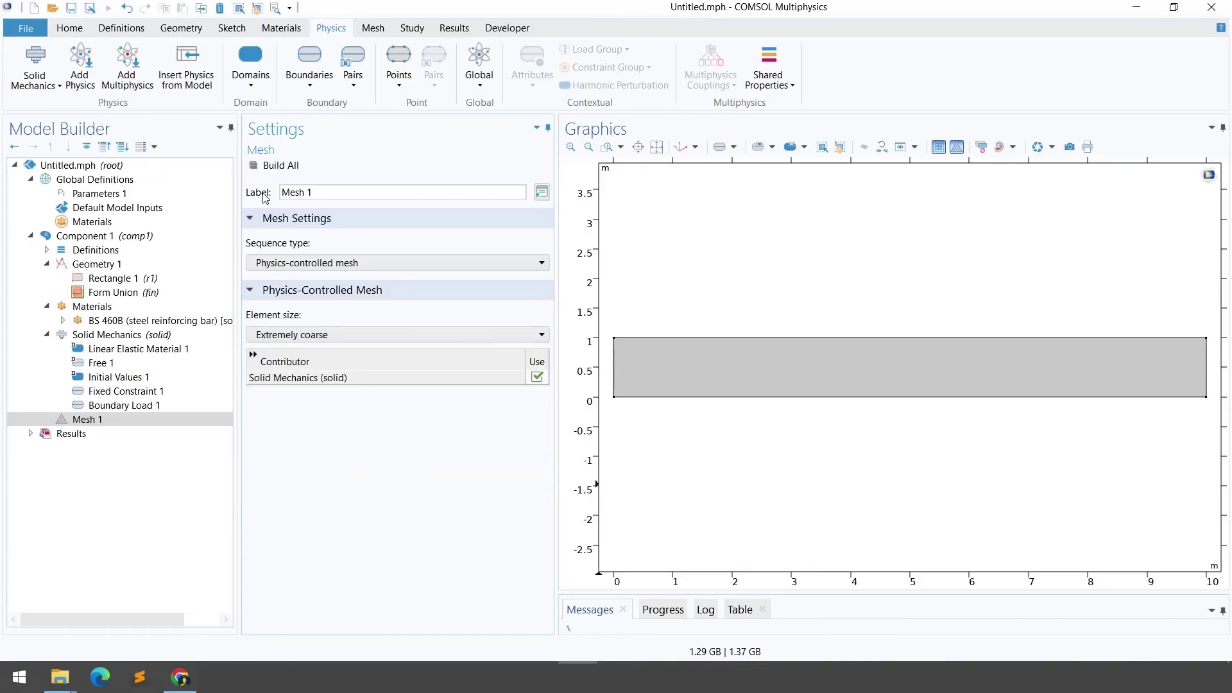
{"action": "left_click", "coordinate": [269, 168]}
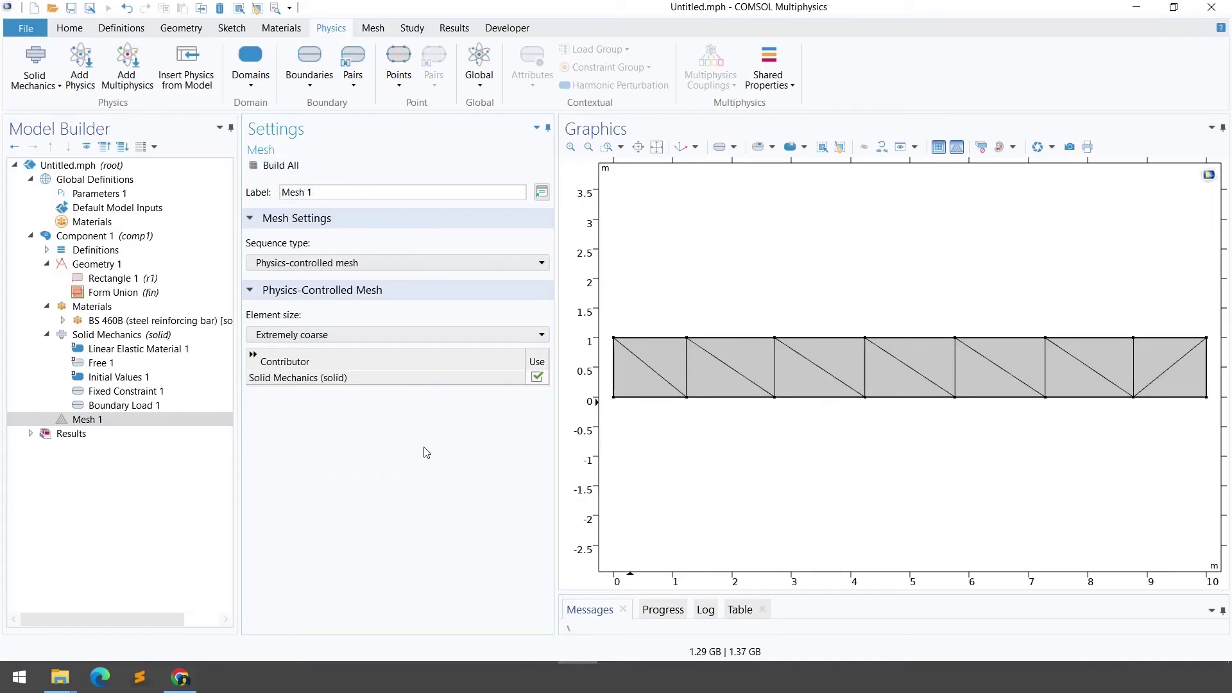
Step: Rebuild the mesh with Normal and with Finer element size to compare the densities
{"action": "left_click", "coordinate": [337, 336]}
{"action": "left_click", "coordinate": [306, 416]}
{"action": "left_click", "coordinate": [269, 165]}
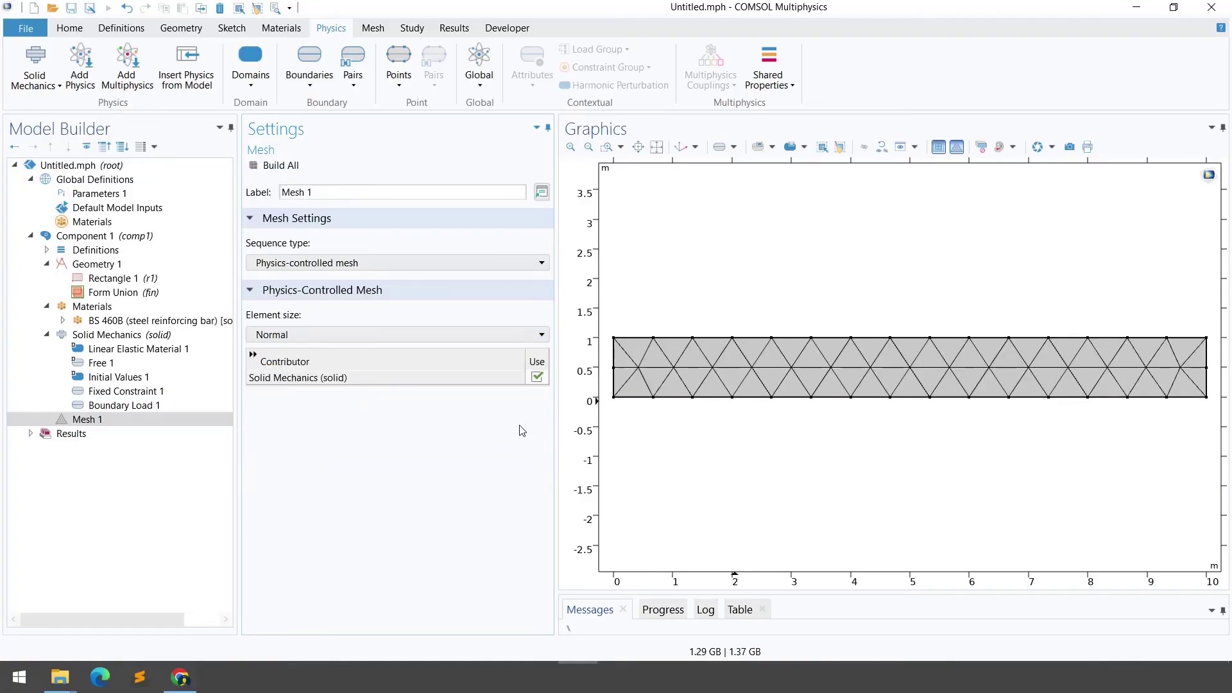
{"action": "left_click", "coordinate": [326, 335]}
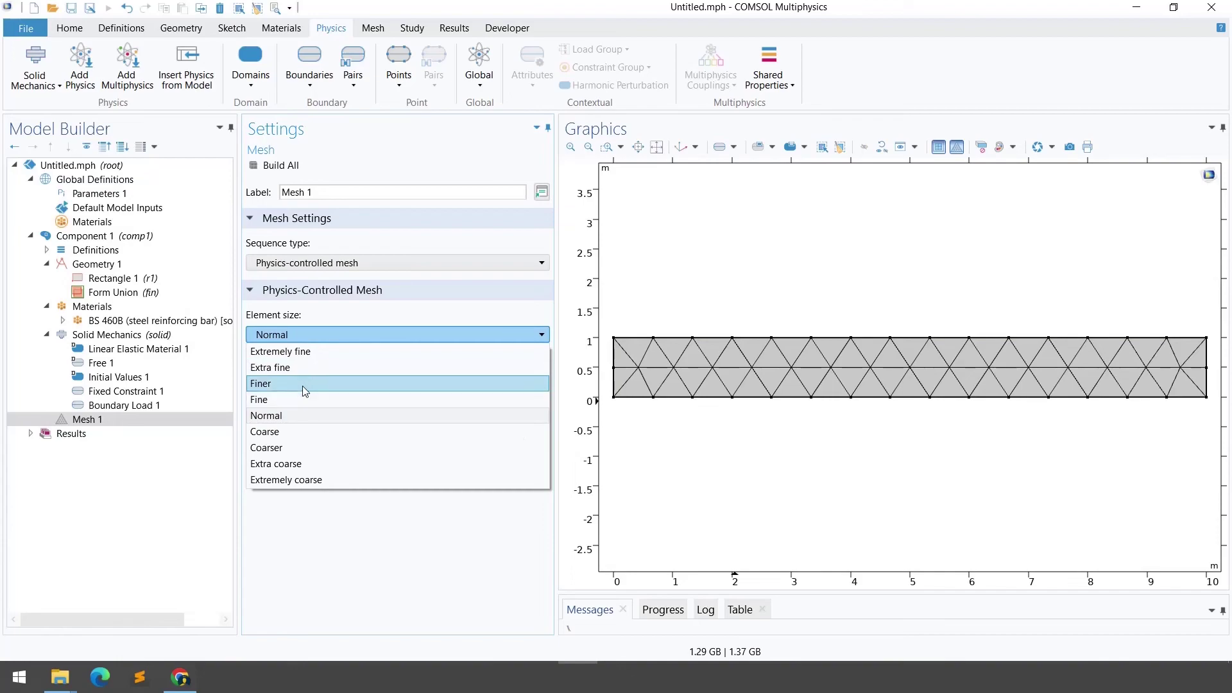
{"action": "left_click", "coordinate": [302, 385]}
{"action": "left_click", "coordinate": [272, 166]}
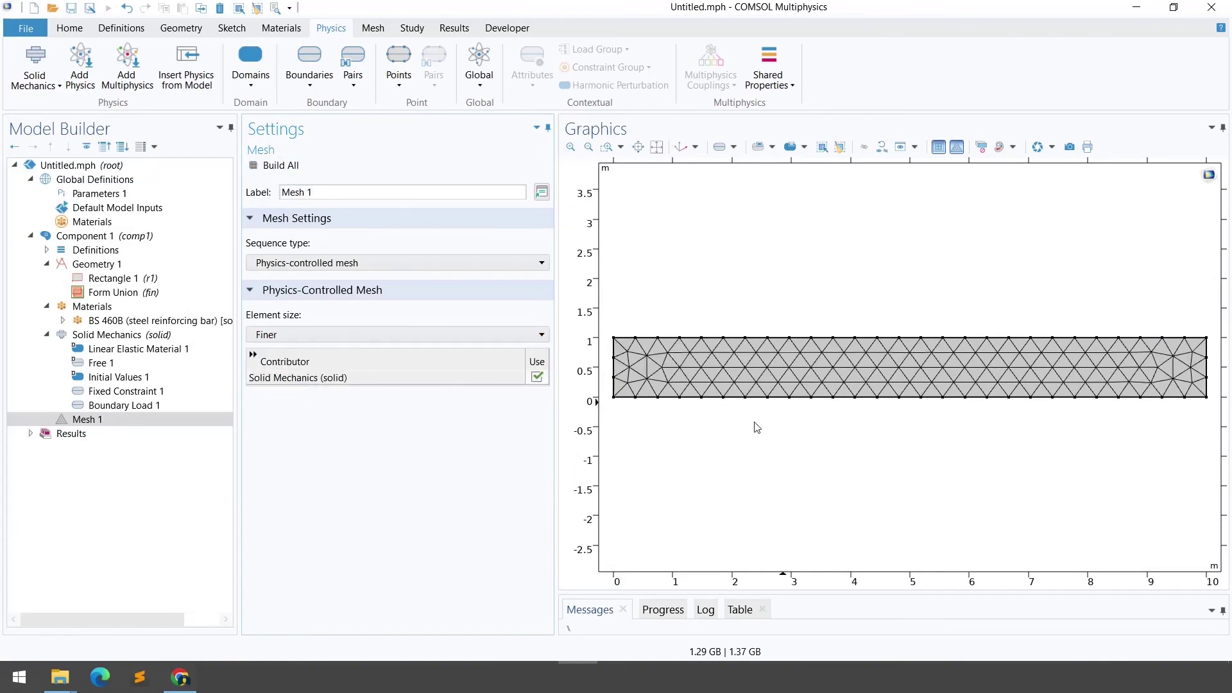
Step: Set the mesh element size to Extra fine and rebuild the mesh
{"action": "left_click", "coordinate": [399, 334]}
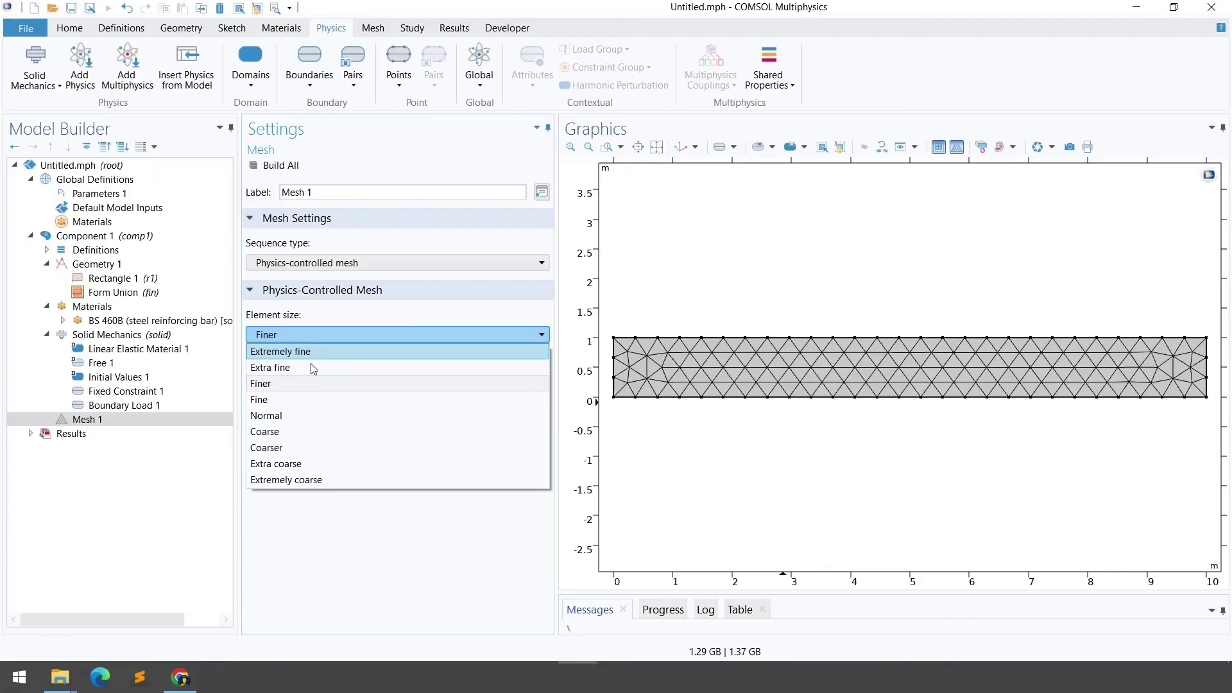
{"action": "left_click", "coordinate": [290, 368]}
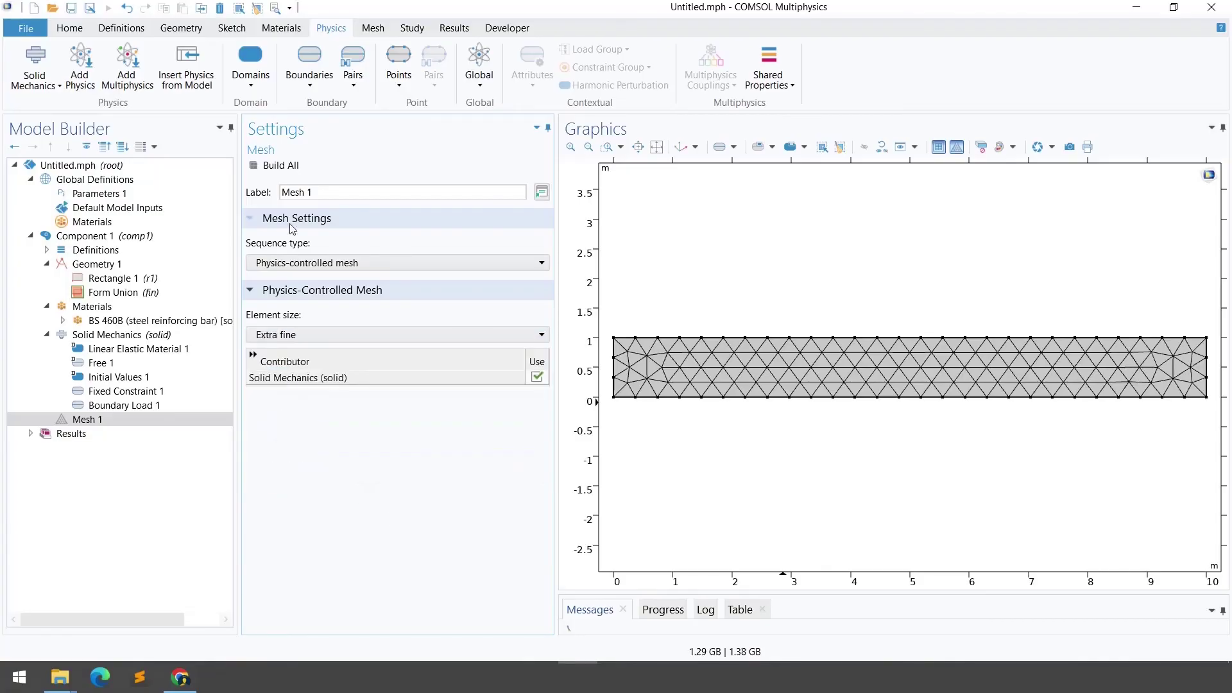
{"action": "left_click", "coordinate": [275, 165]}
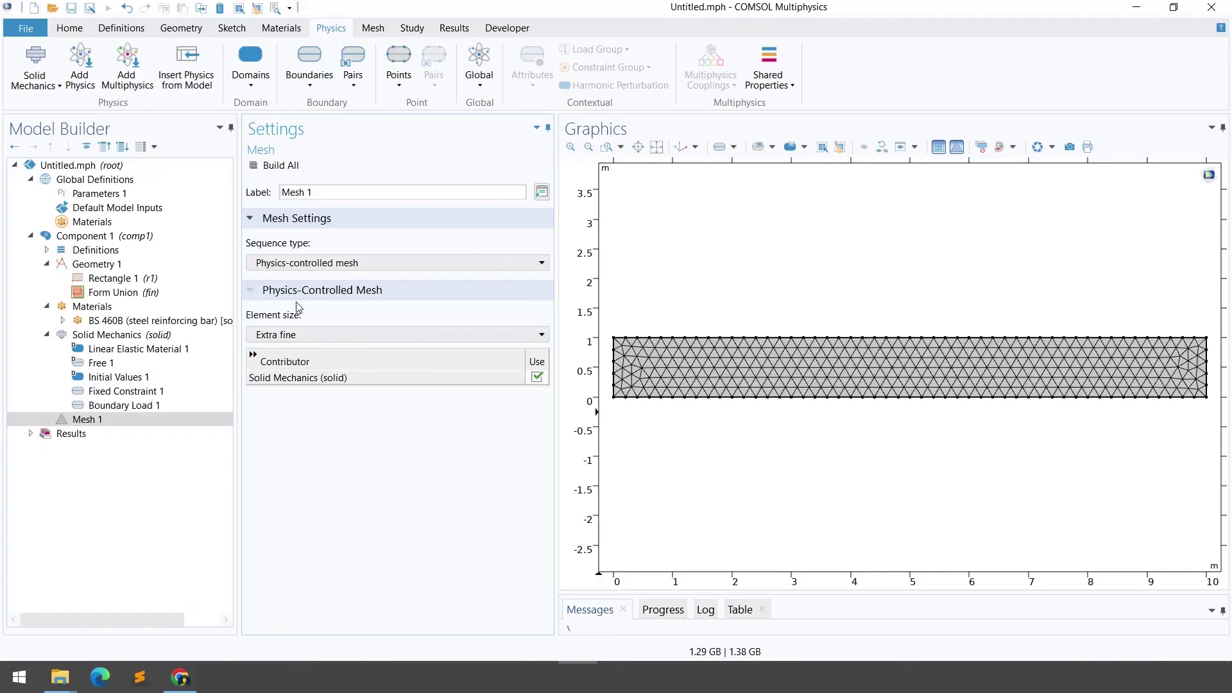
Step: Add a Stationary study for the Solid Mechanics interface and close the study selection
{"action": "left_click", "coordinate": [412, 29]}
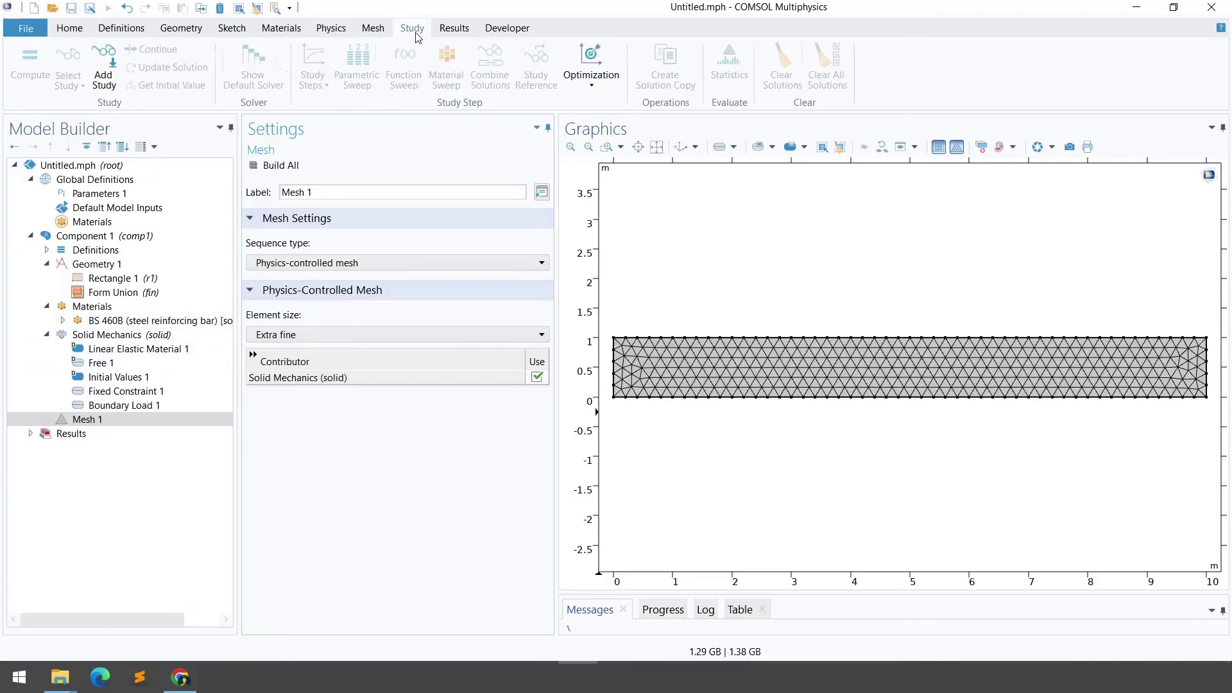
{"action": "left_click", "coordinate": [113, 78]}
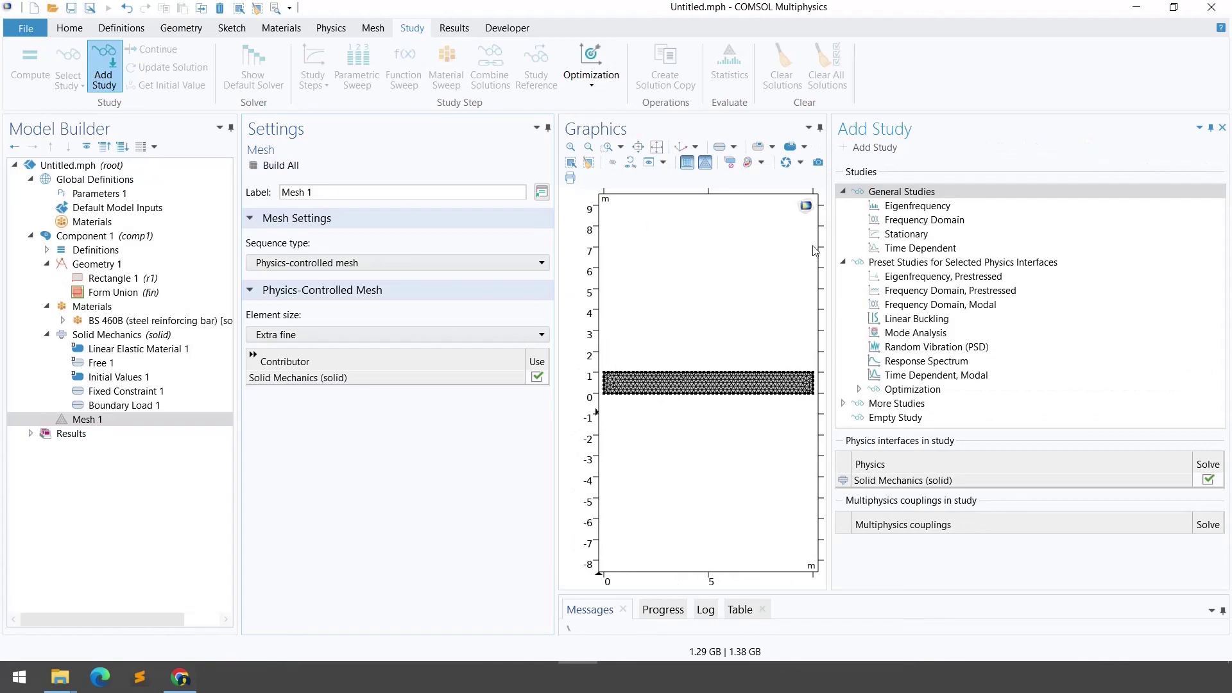
{"action": "left_click", "coordinate": [921, 239]}
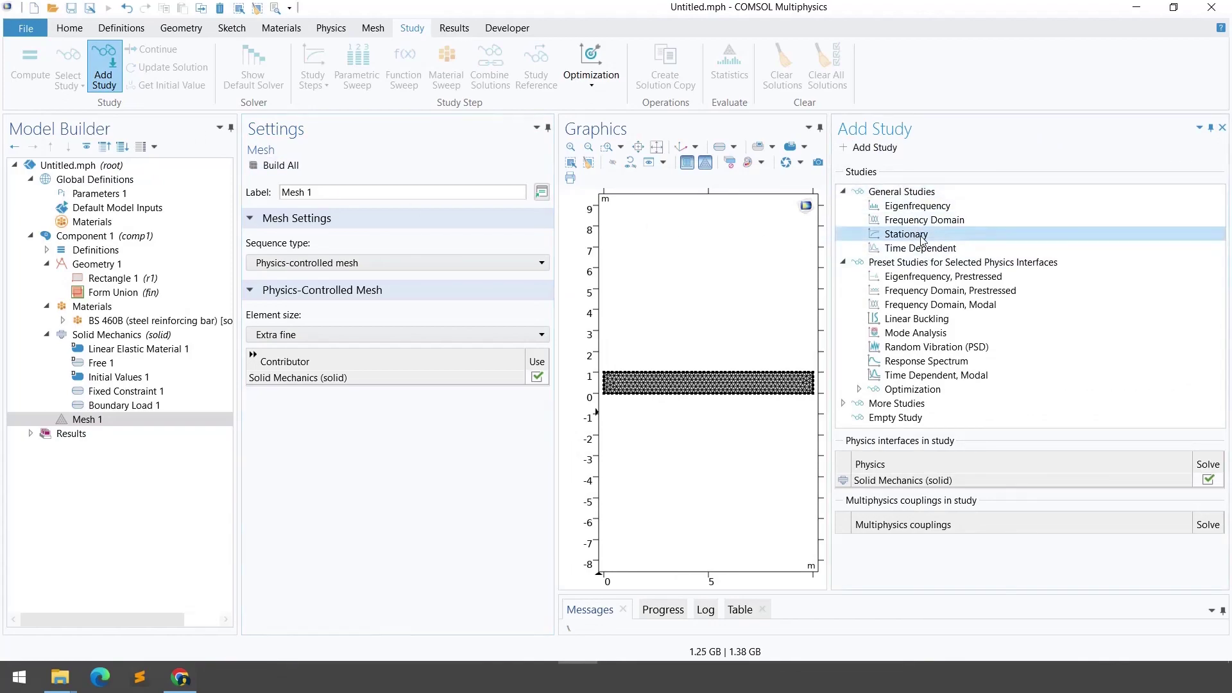
{"action": "double_click", "coordinate": [922, 236]}
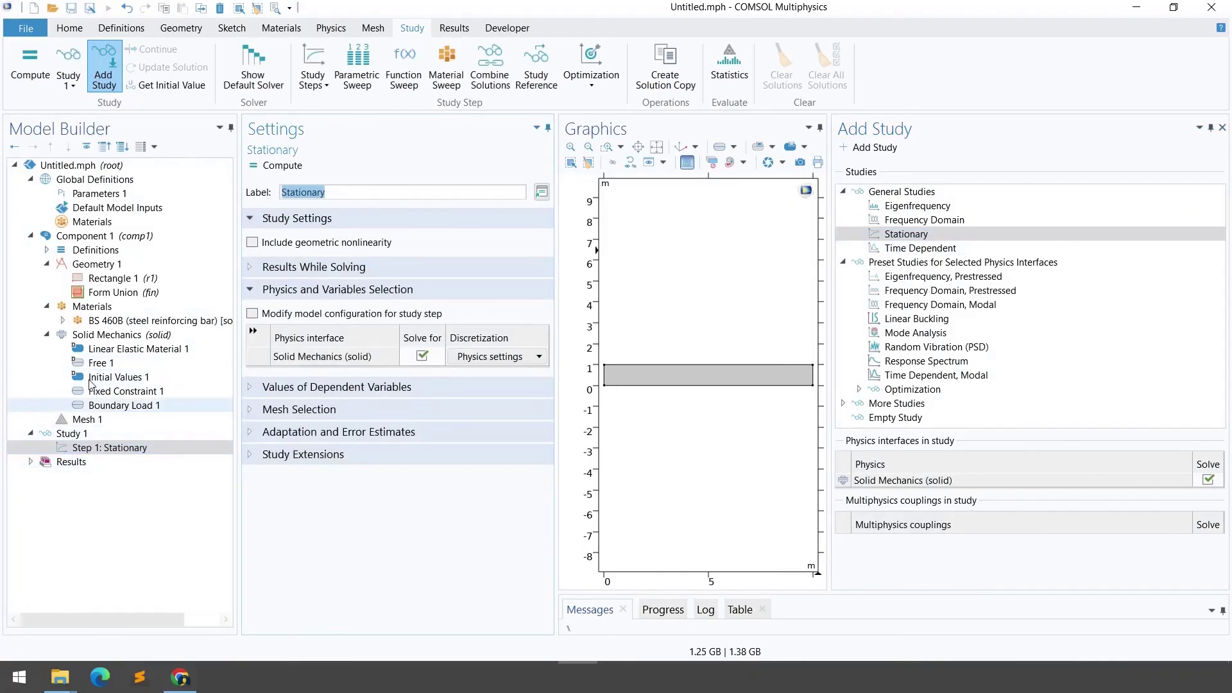
{"action": "left_click", "coordinate": [1224, 132]}
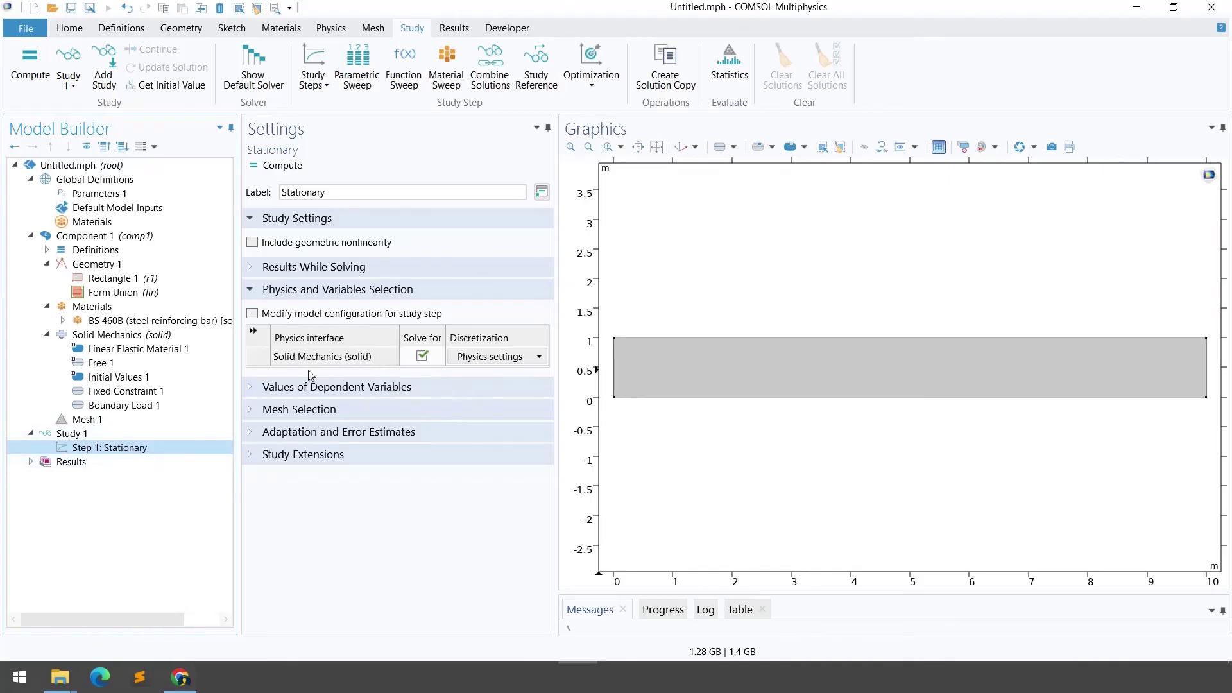
Step: Show the default solver for Study 1 and expand Solution 1 with its Dependent Variables 1 and Stationary Solver 1 nodes
{"action": "left_click", "coordinate": [65, 435]}
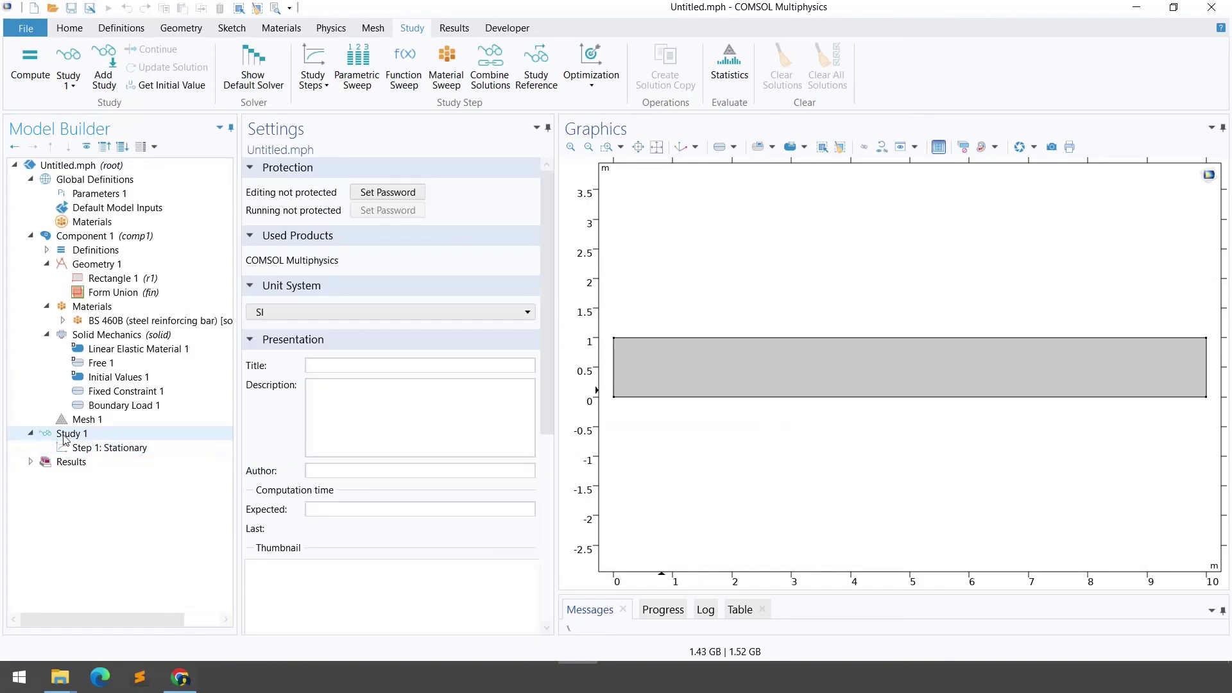
{"action": "right_click", "coordinate": [65, 437]}
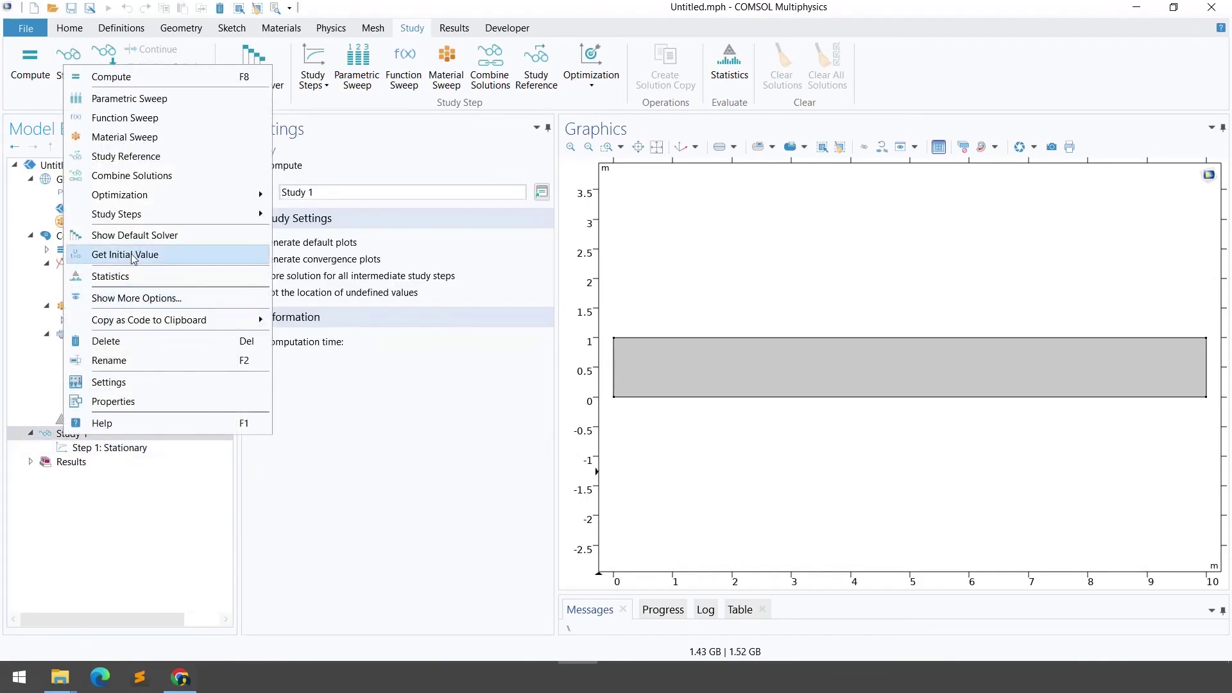
{"action": "key", "text": "Escape"}
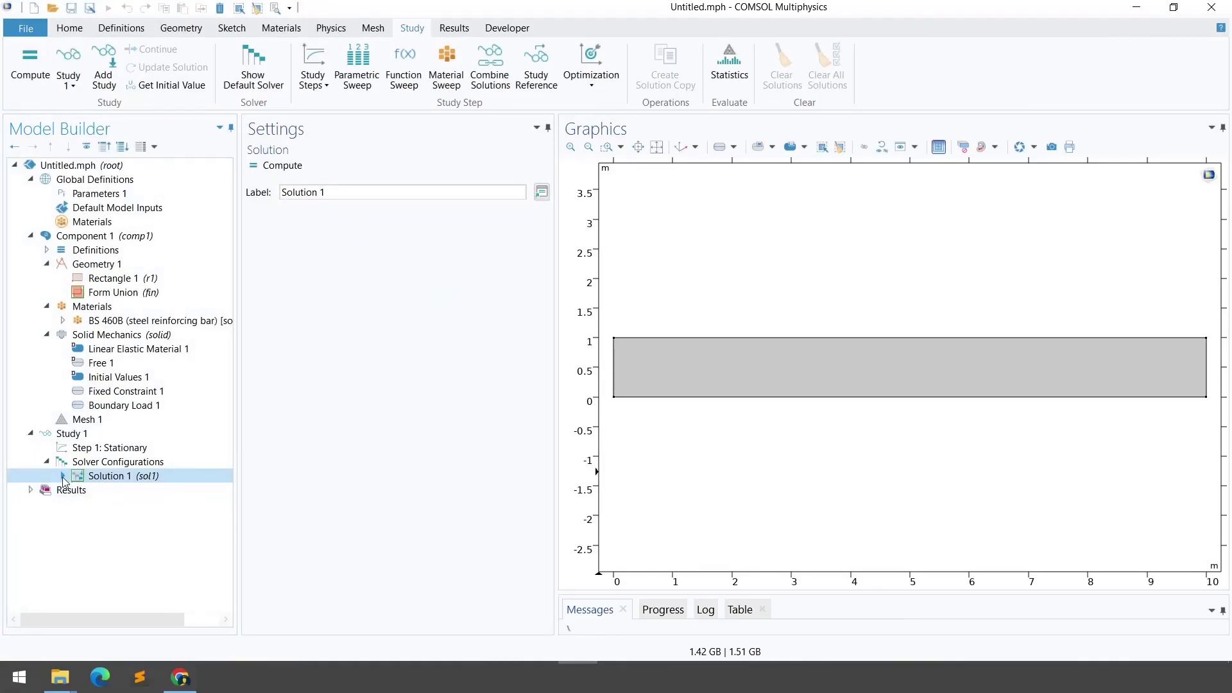
{"action": "left_click", "coordinate": [62, 476]}
{"action": "left_click", "coordinate": [78, 505]}
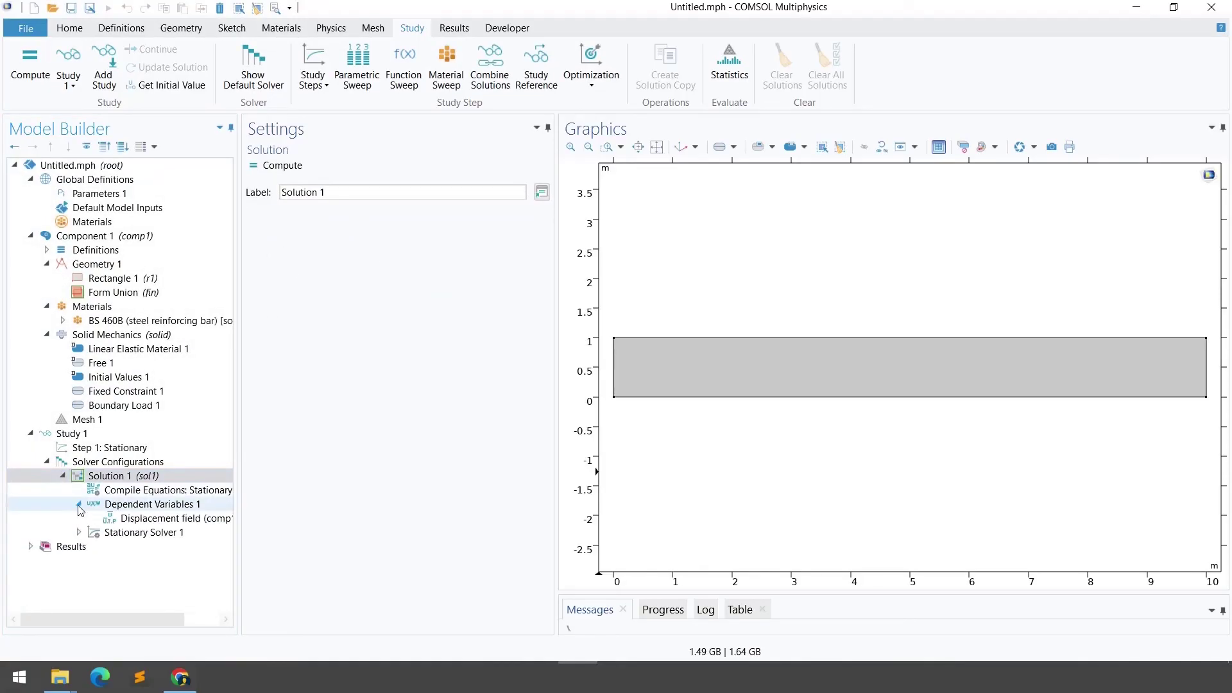
{"action": "left_click", "coordinate": [78, 533]}
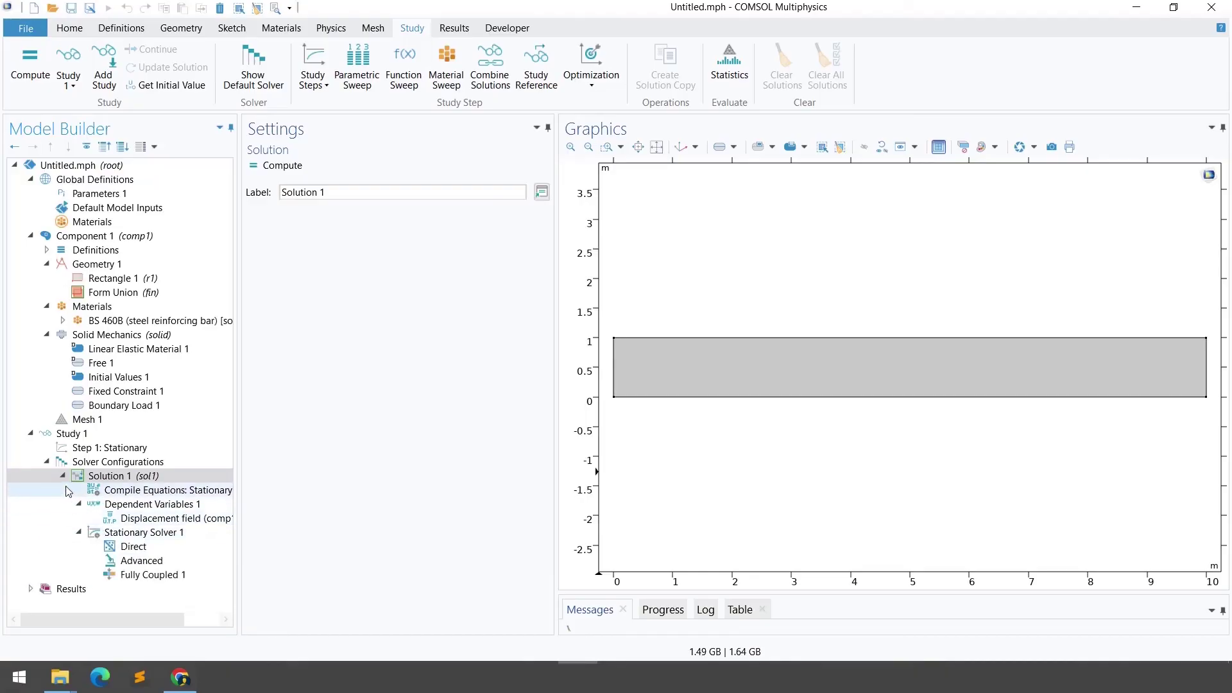
Step: Collapse the Solver Configurations node and compute Study 1
{"action": "left_click", "coordinate": [46, 462]}
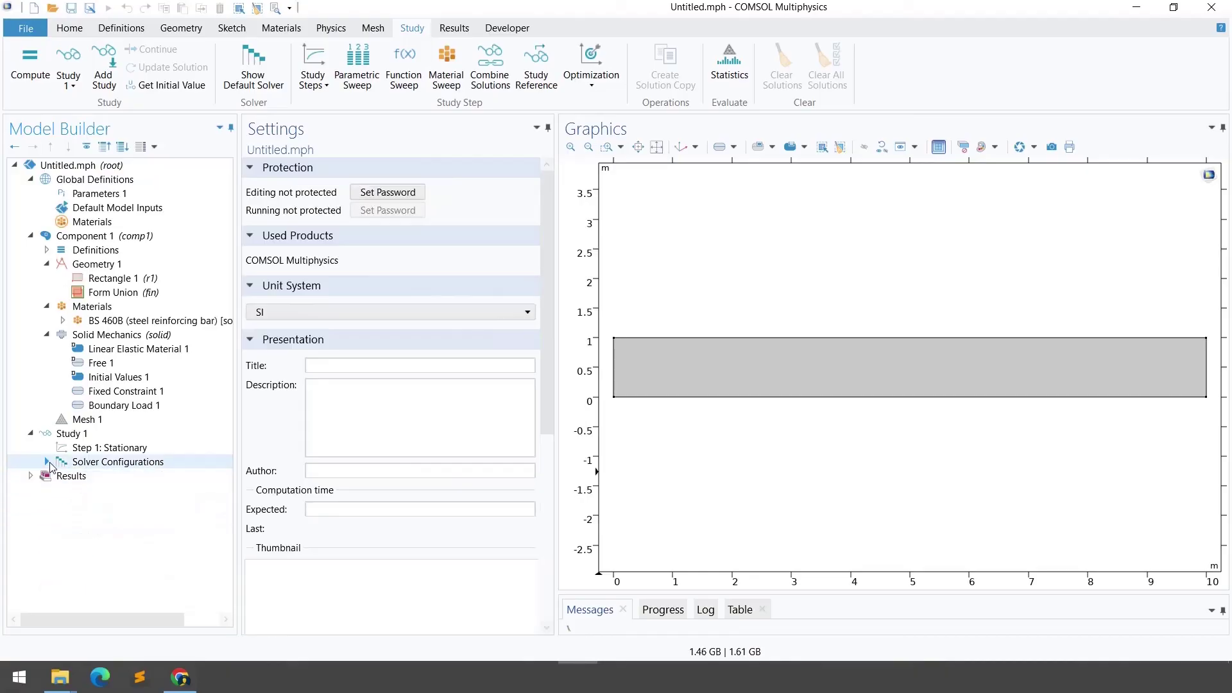
{"action": "left_click", "coordinate": [82, 436]}
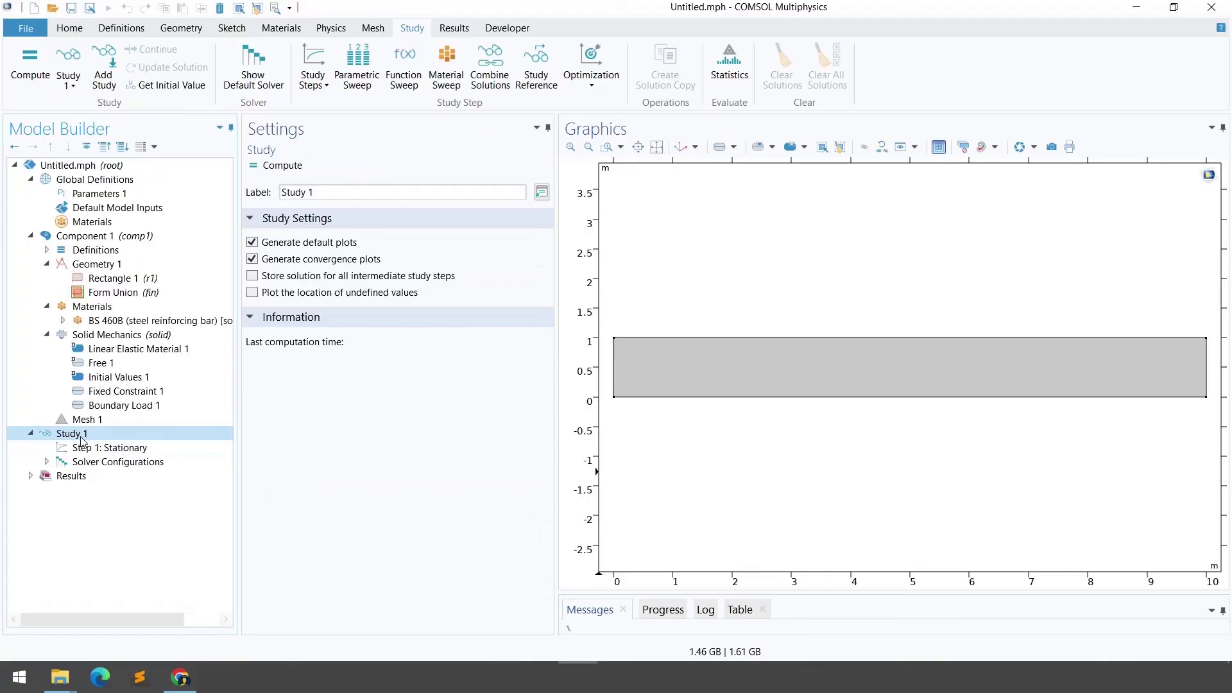
{"action": "left_click", "coordinate": [267, 167]}
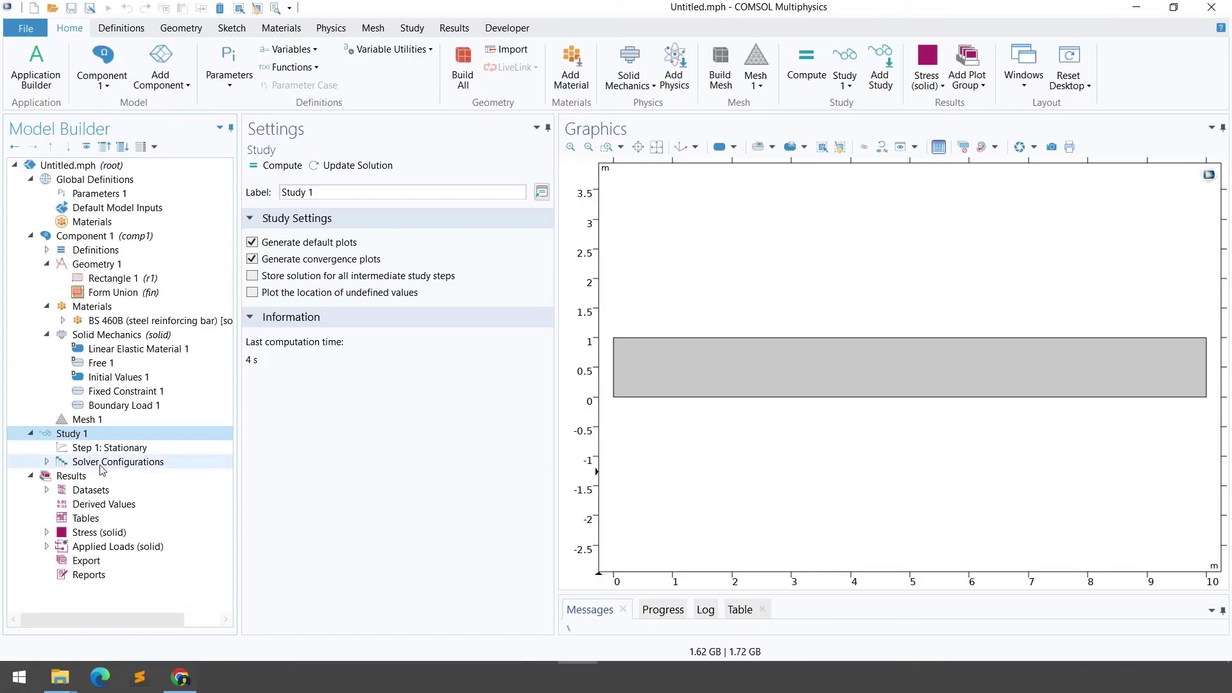
{"action": "left_click", "coordinate": [71, 476]}
{"action": "right_click", "coordinate": [74, 476]}
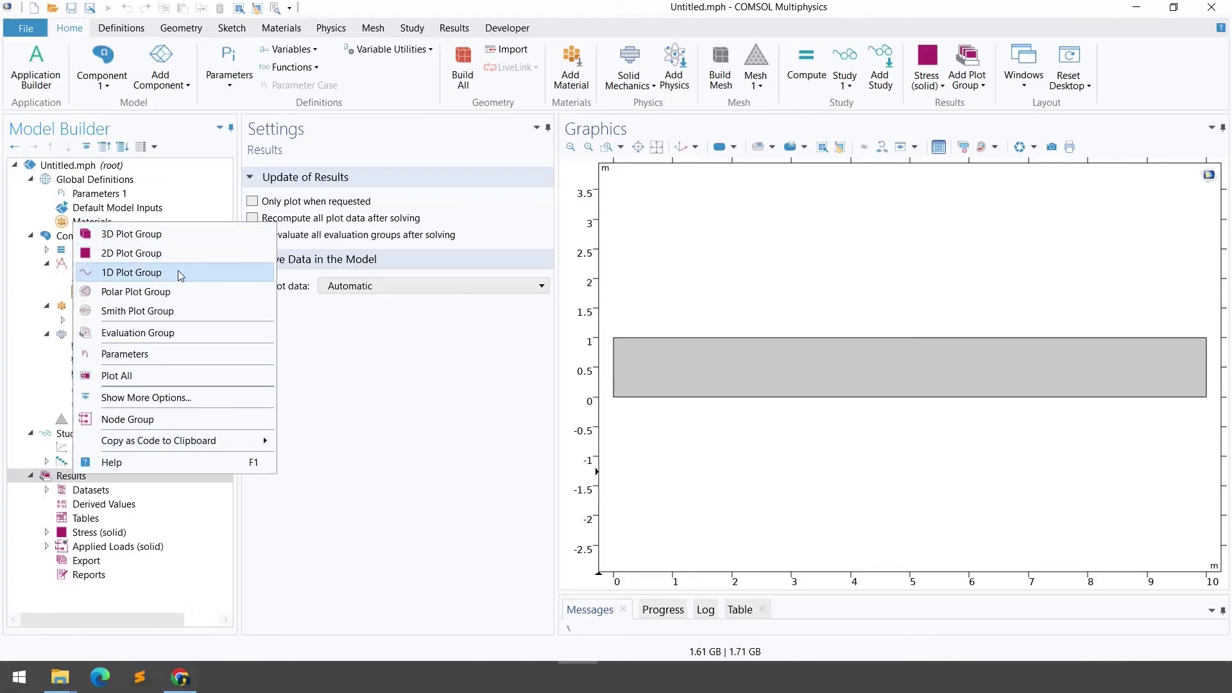
{"action": "left_click", "coordinate": [369, 385]}
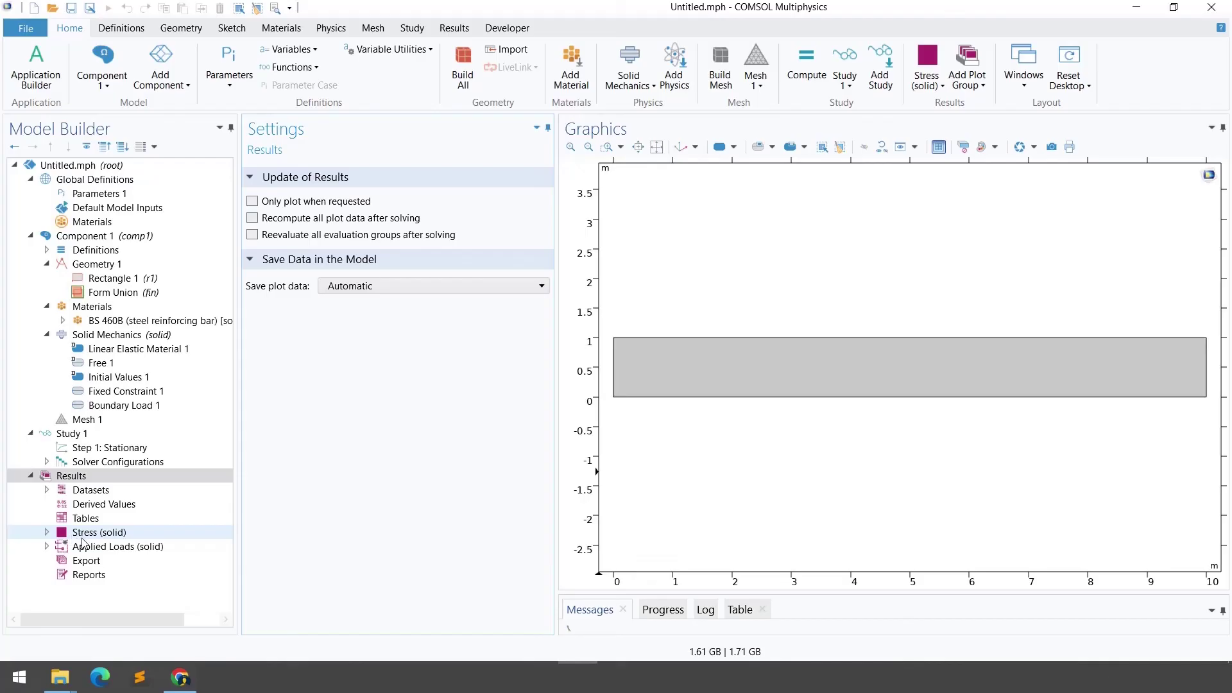
Step: Display the Stress (solid) plot and inspect the settings of its Surface 1 node and the Deformation node beneath it
{"action": "left_click", "coordinate": [85, 533]}
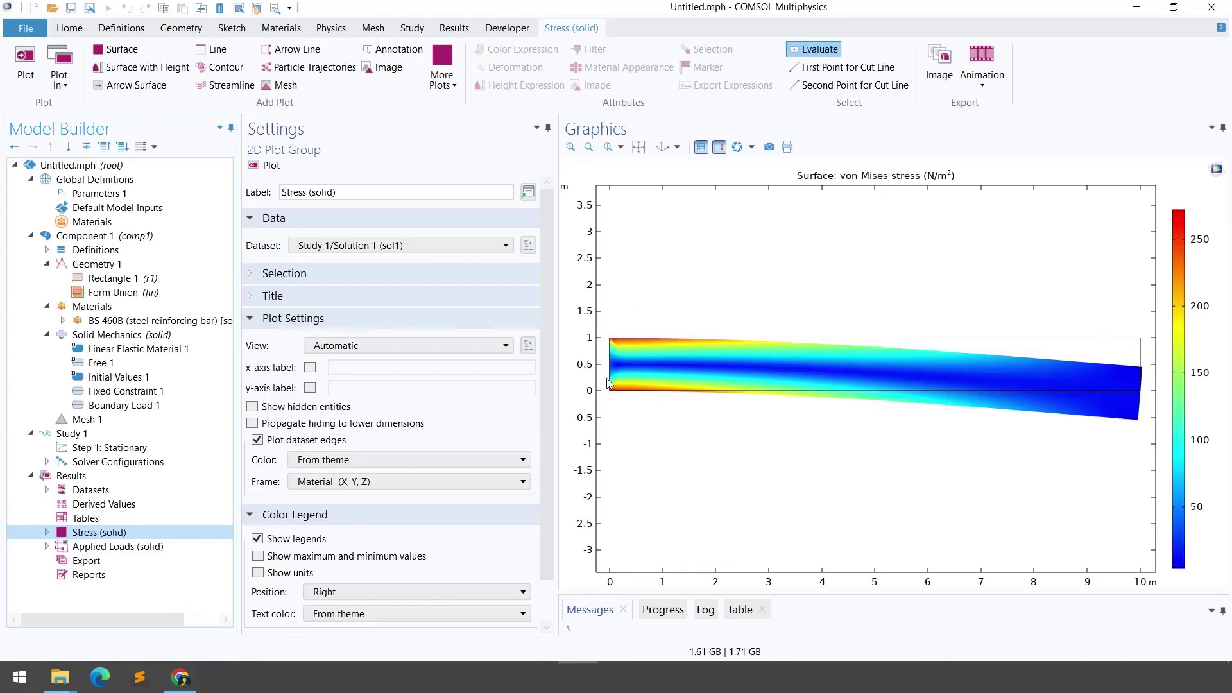
{"action": "left_click", "coordinate": [46, 532]}
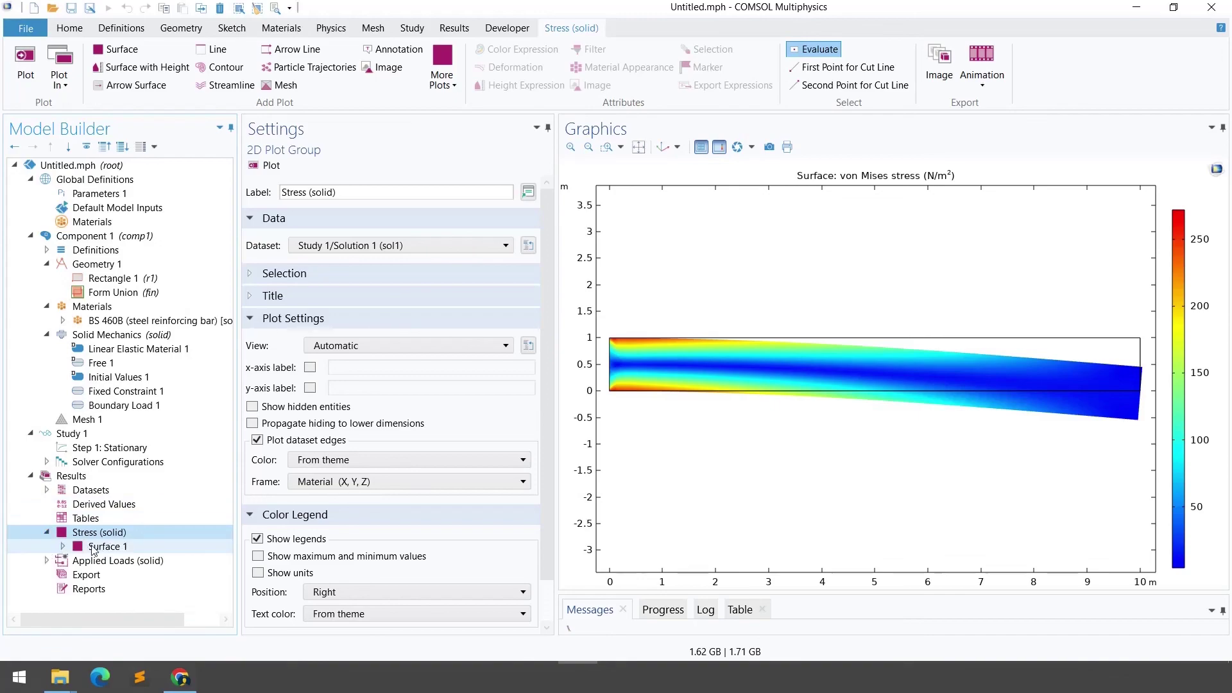
{"action": "left_click", "coordinate": [93, 551]}
{"action": "left_click", "coordinate": [63, 546]}
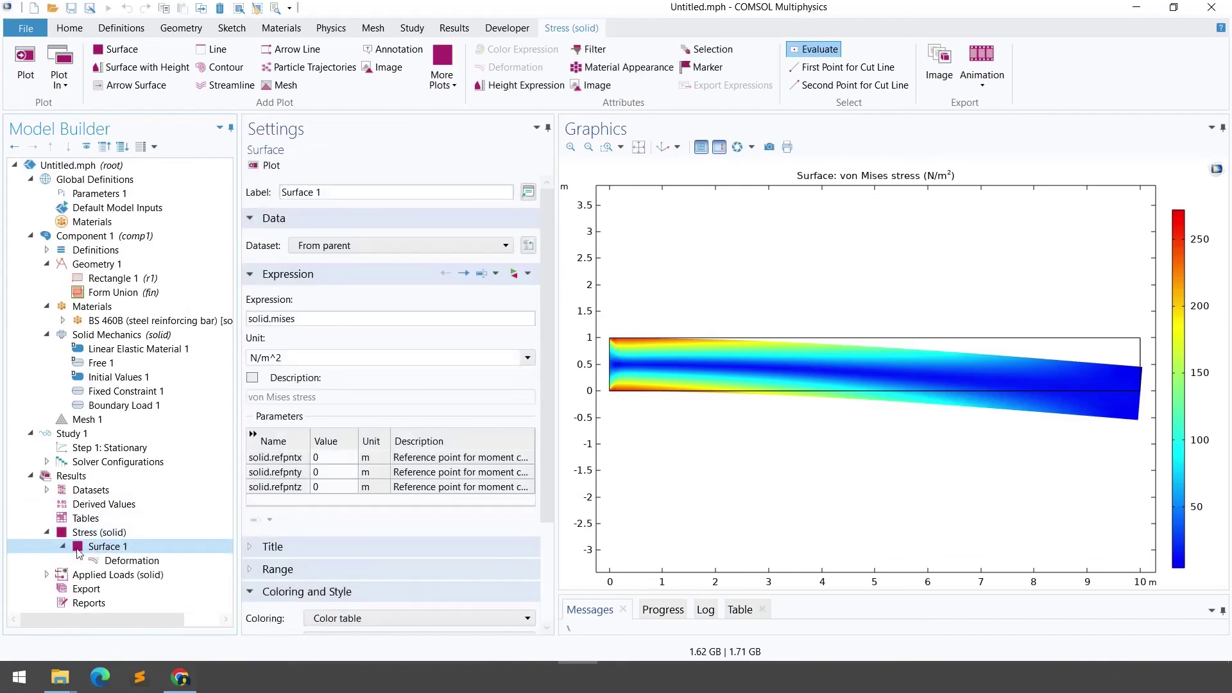
{"action": "left_click", "coordinate": [115, 562]}
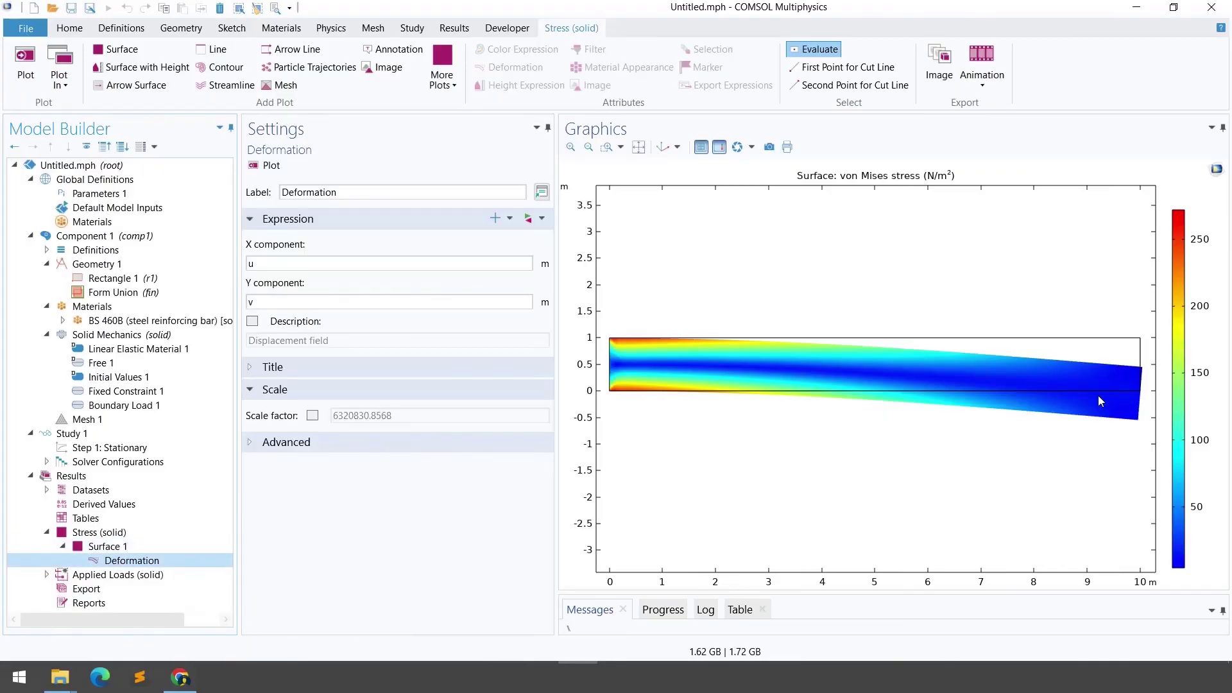